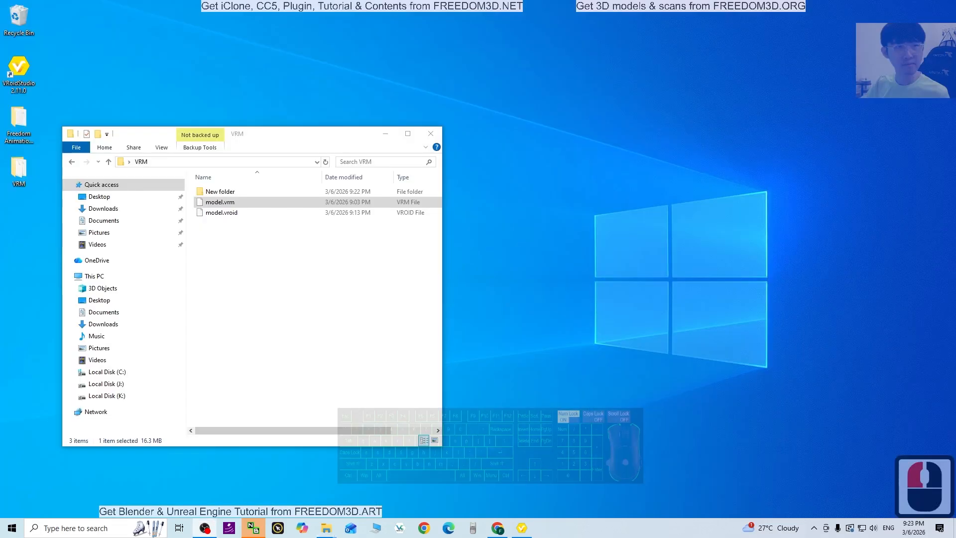
# Search for Blender from the desktop and launch Blender 5.0.
pyautogui.click(291, 256)
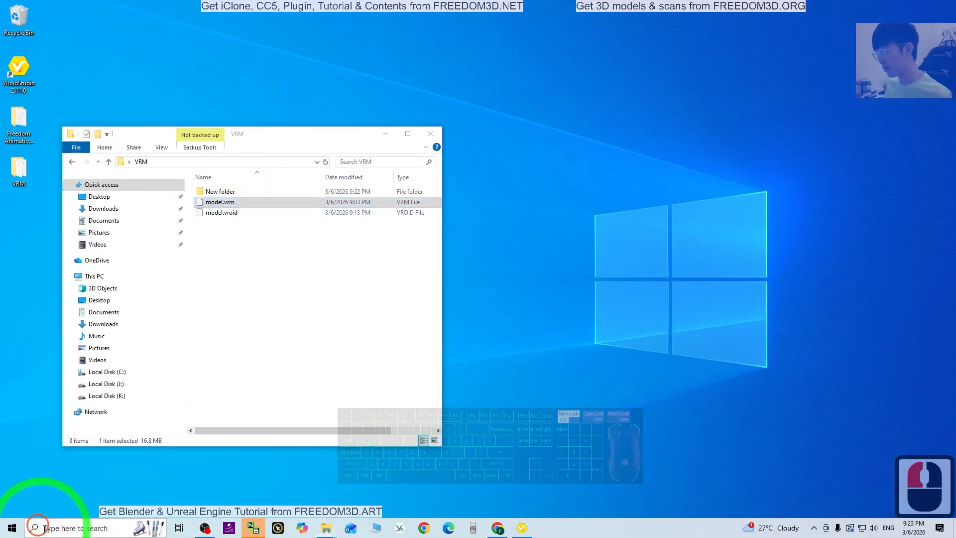
pyautogui.click(67, 528)
pyautogui.write('blender')
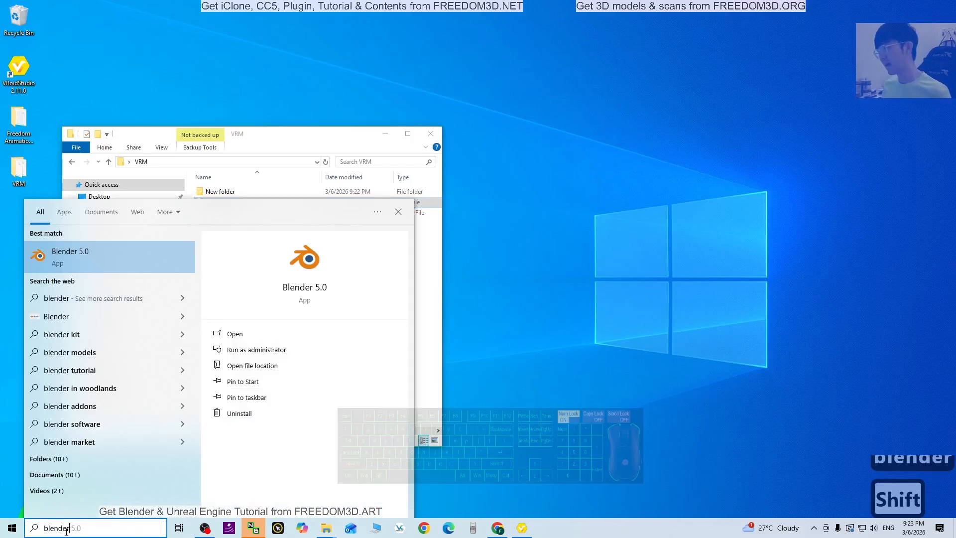
pyautogui.press('Return')
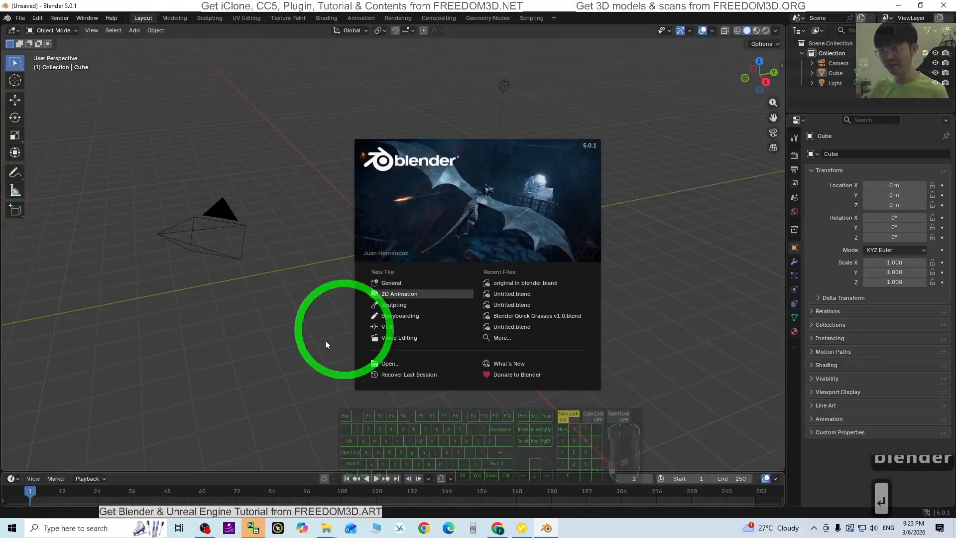
# Dismiss the splash screen and delete all the default objects from the scene.
pyautogui.click(249, 374)
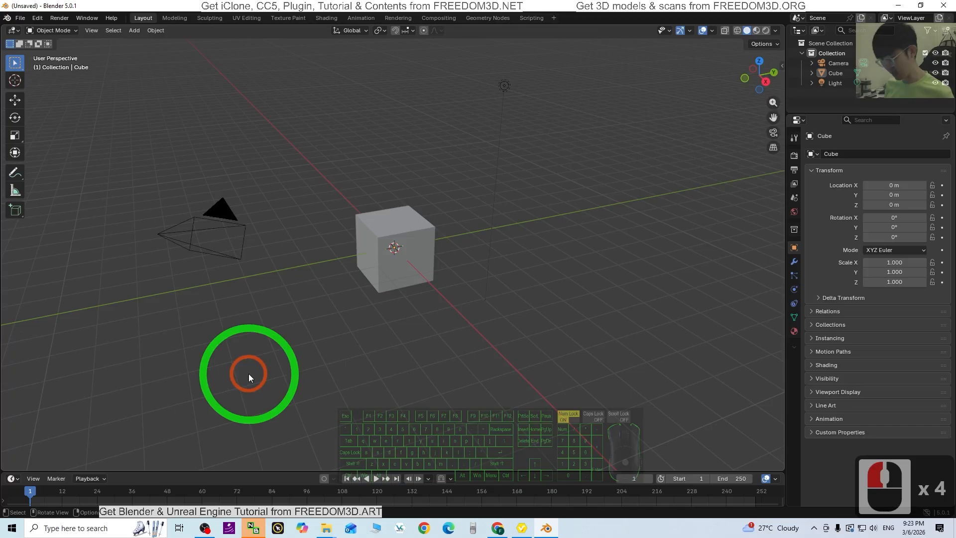
pyautogui.press('a')
pyautogui.press('Delete')
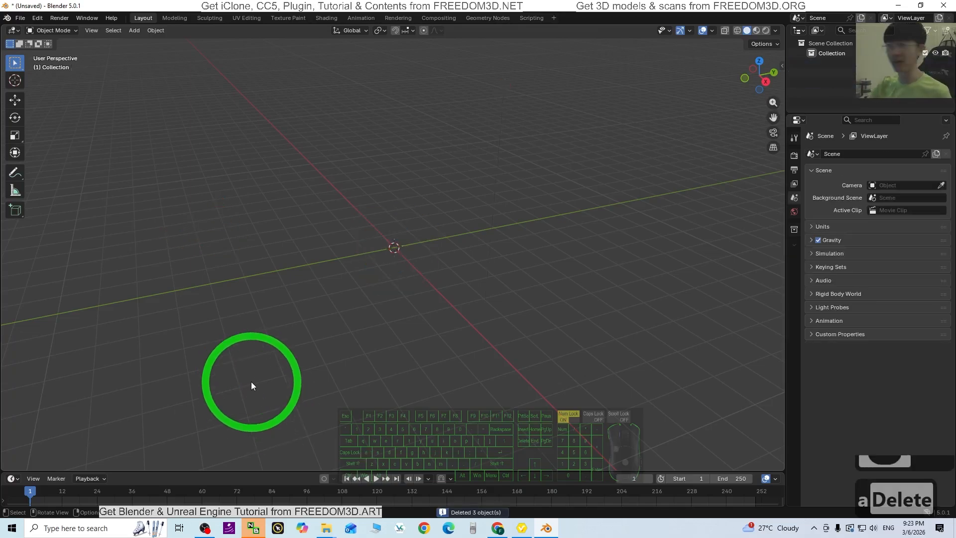
# Look through the available import formats for the VRM (.vrm) entry.
pyautogui.click(20, 18)
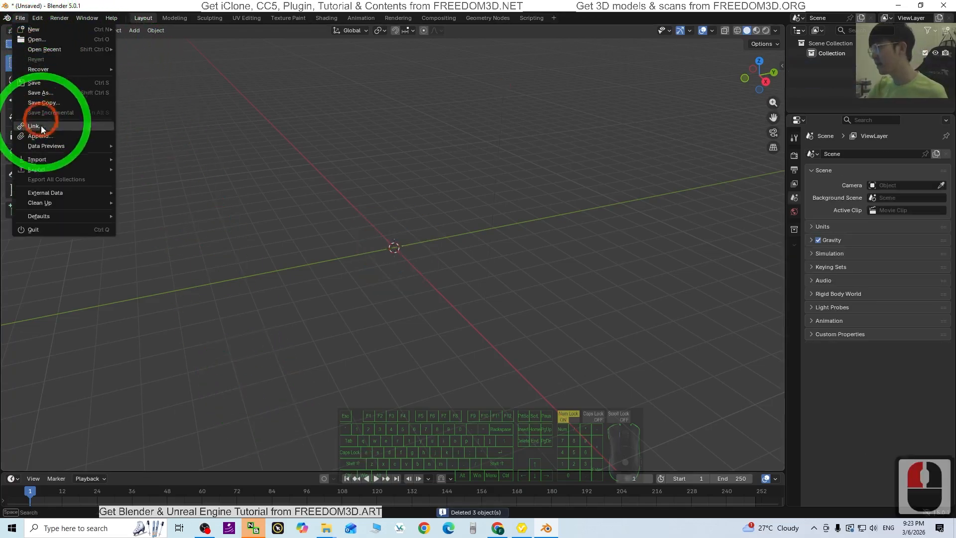
pyautogui.click(48, 159)
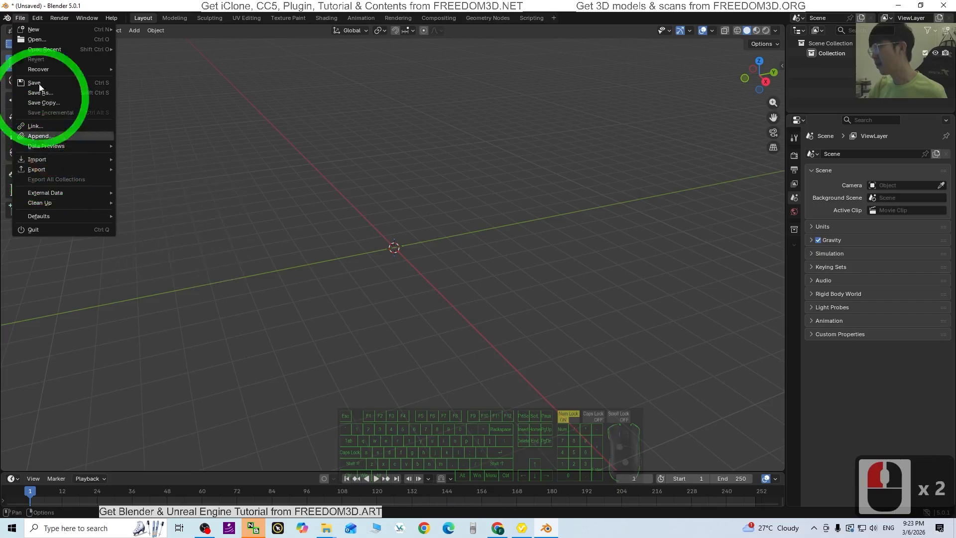
pyautogui.click(45, 159)
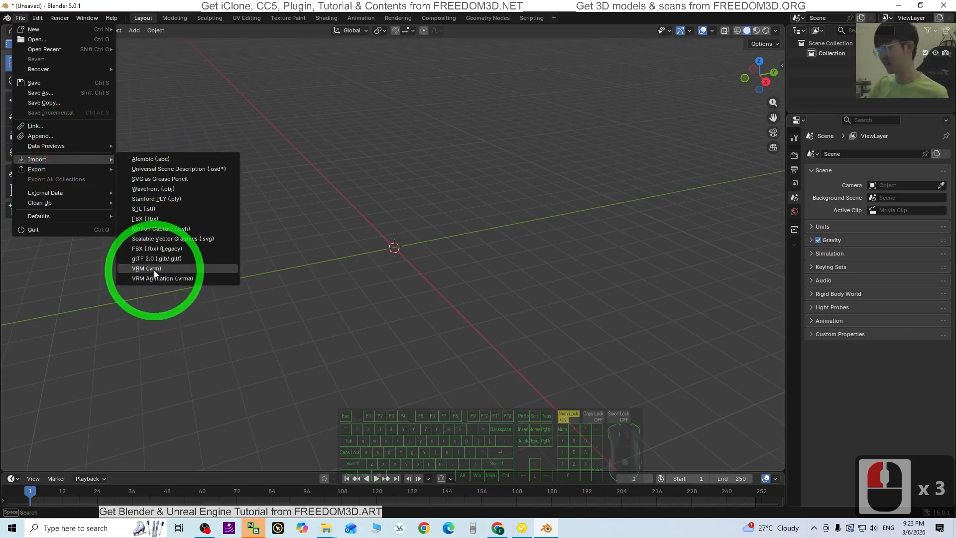
pyautogui.click(37, 18)
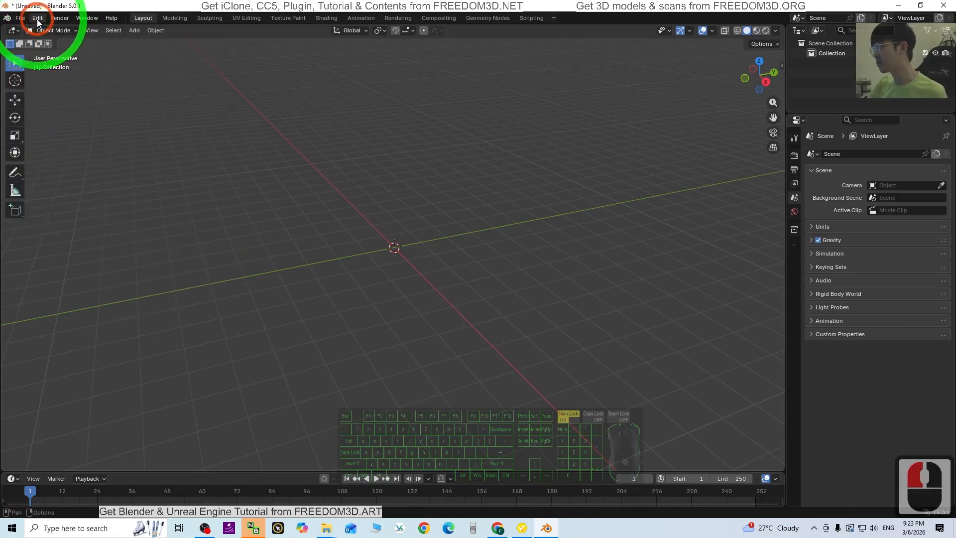
# Open the Get Extensions section of the Preferences.
pyautogui.click(38, 18)
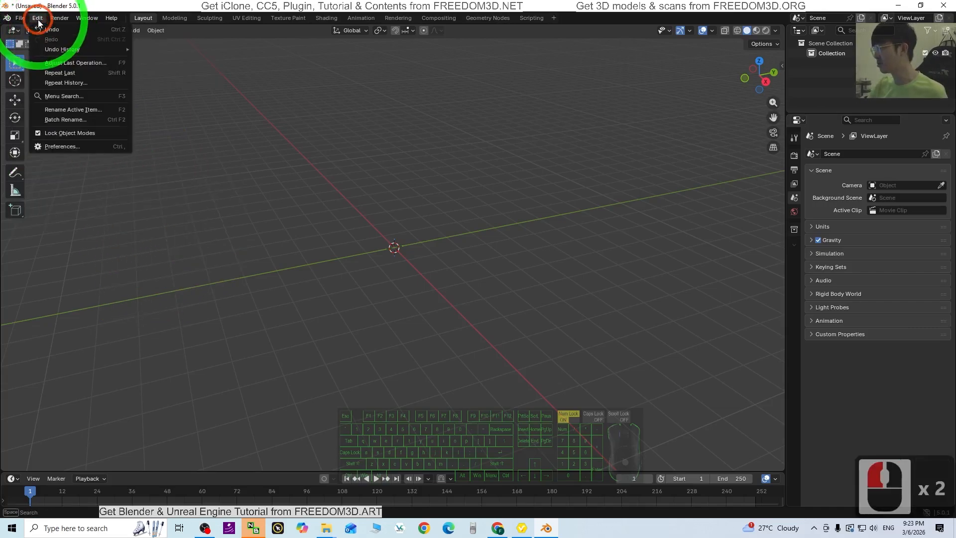
pyautogui.click(68, 146)
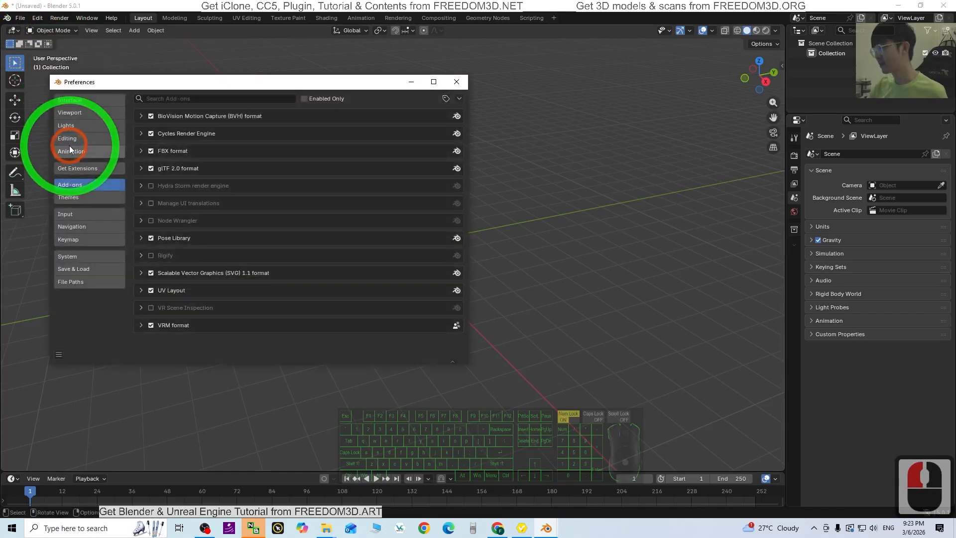
pyautogui.click(73, 198)
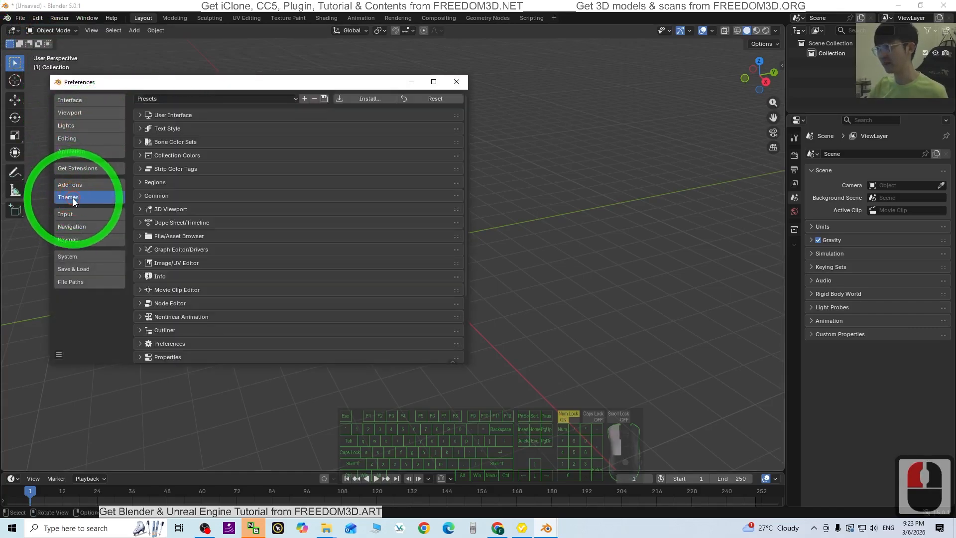
pyautogui.click(74, 185)
pyautogui.click(78, 168)
pyautogui.click(80, 169)
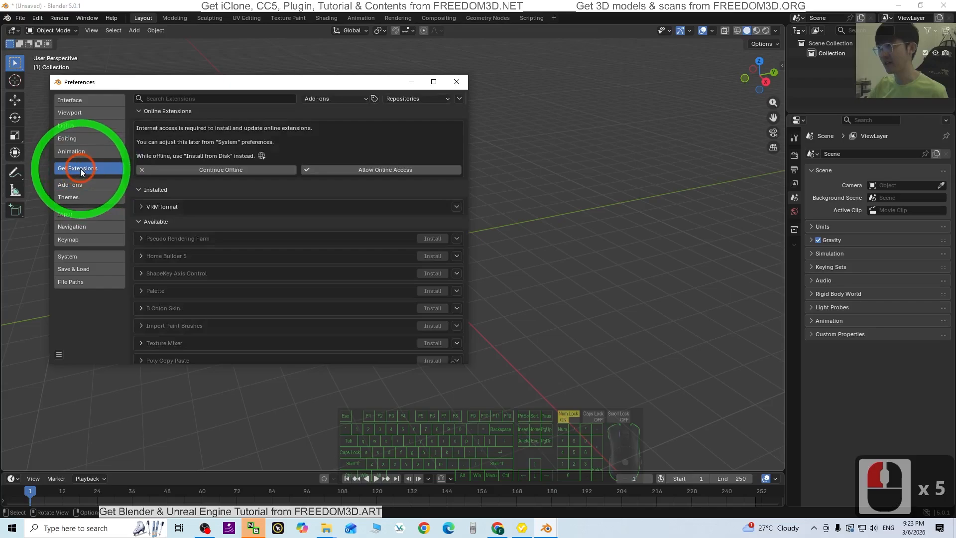
pyautogui.click(82, 170)
pyautogui.click(82, 169)
# Search the extensions for "vrm" and view the details of the VRM format extension.
pyautogui.click(174, 97)
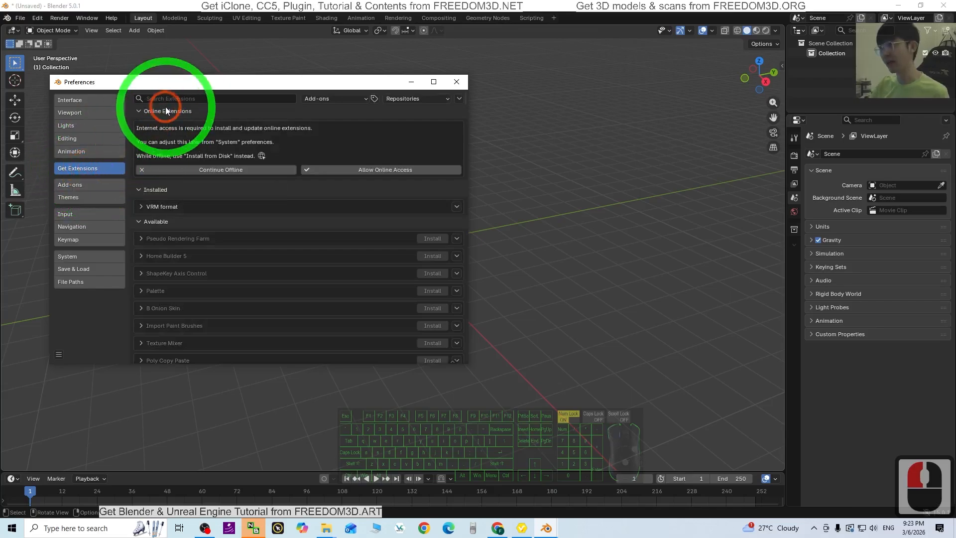
pyautogui.click(175, 96)
pyautogui.write('vrm')
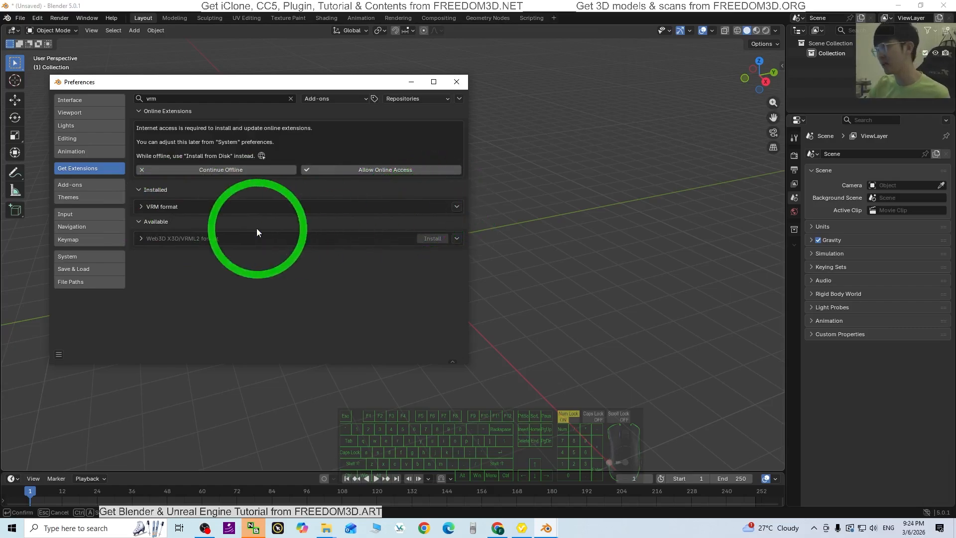
pyautogui.click(145, 208)
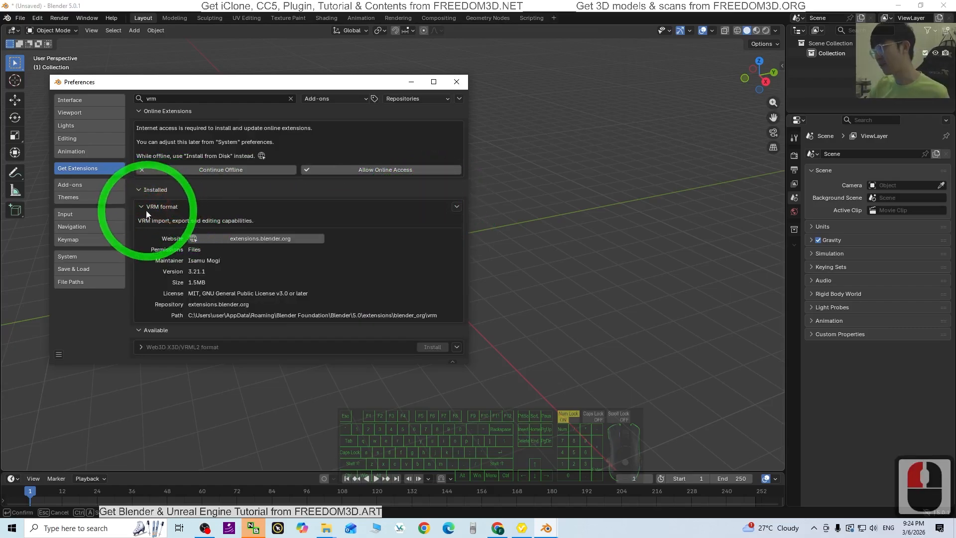
pyautogui.click(143, 207)
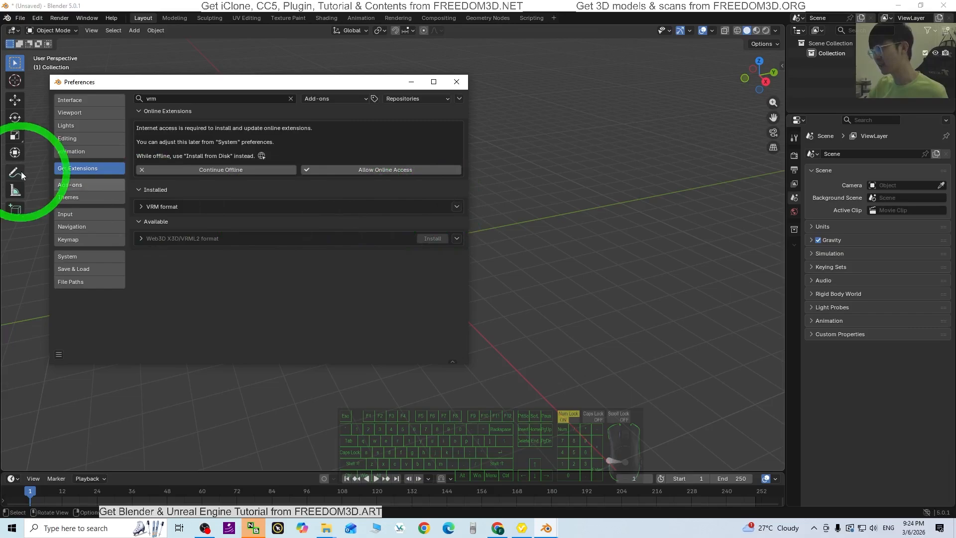
# Search the add-ons for "vrm" to check the VRM format add-on, and close the Preferences.
pyautogui.click(75, 185)
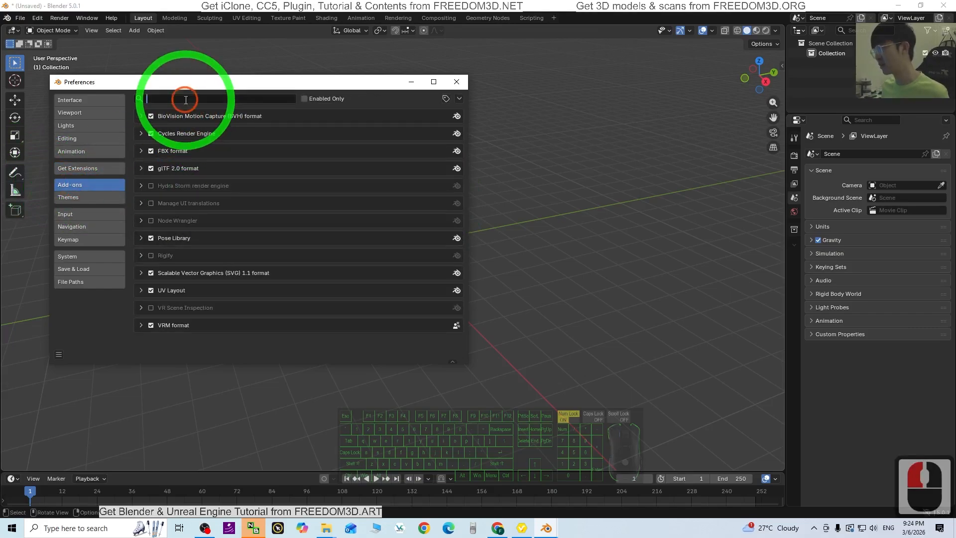
pyautogui.write('vrm')
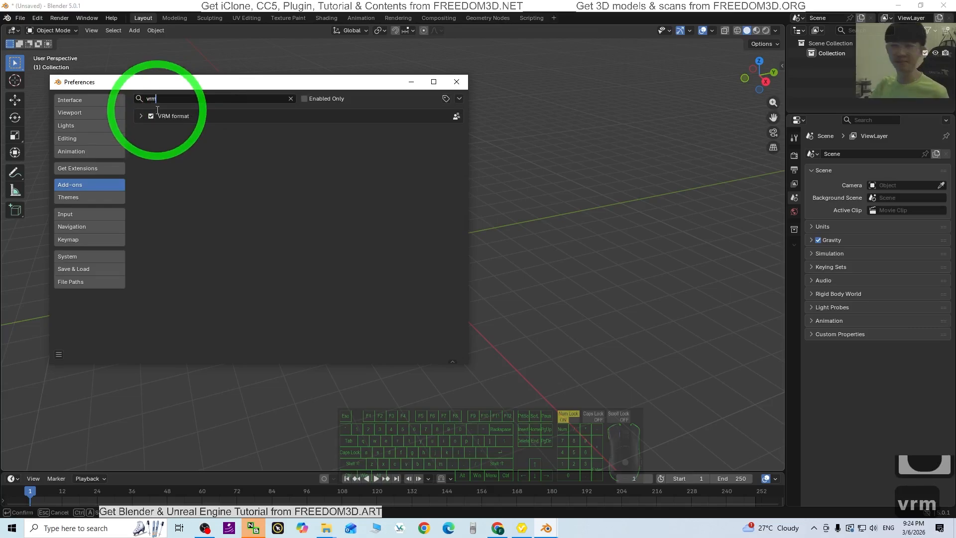
pyautogui.click(457, 82)
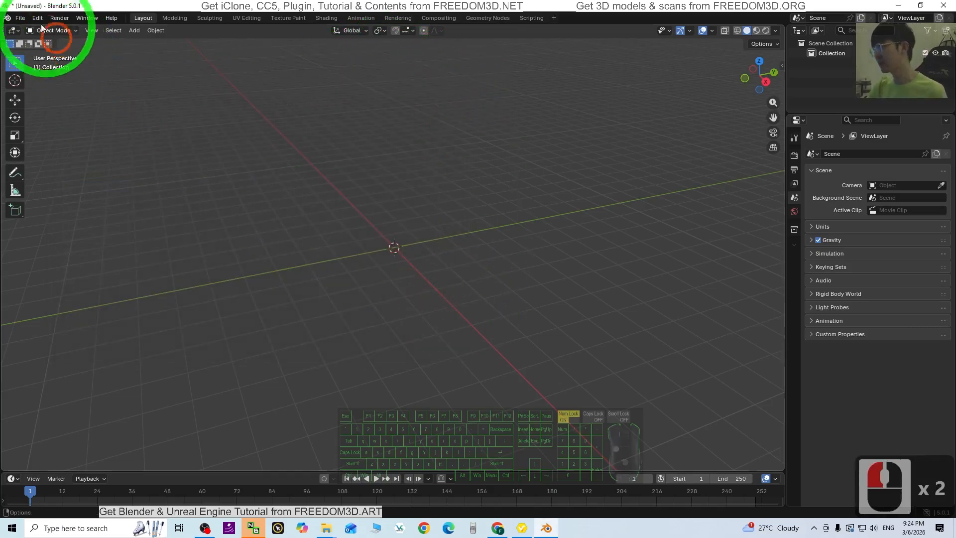
pyautogui.click(19, 19)
pyautogui.moveTo(57, 160)
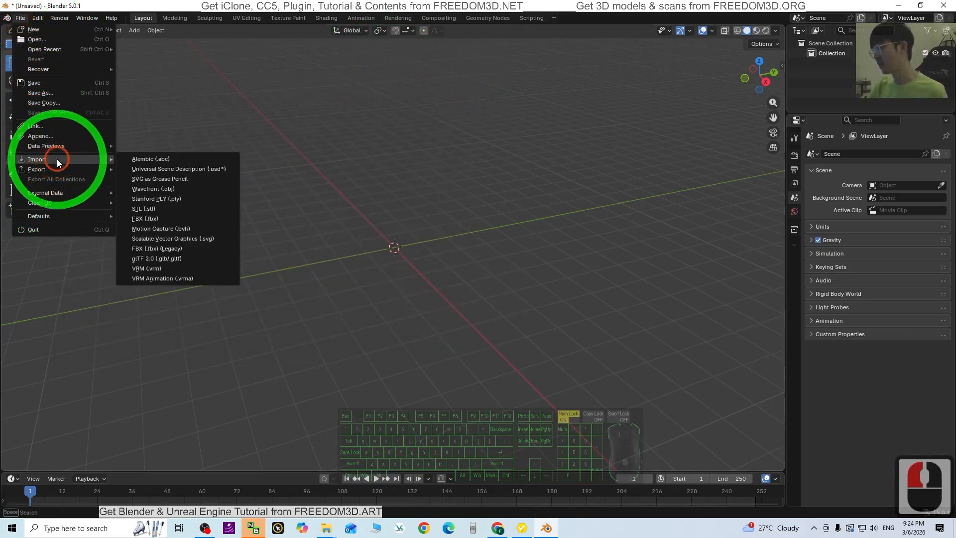
pyautogui.click(156, 268)
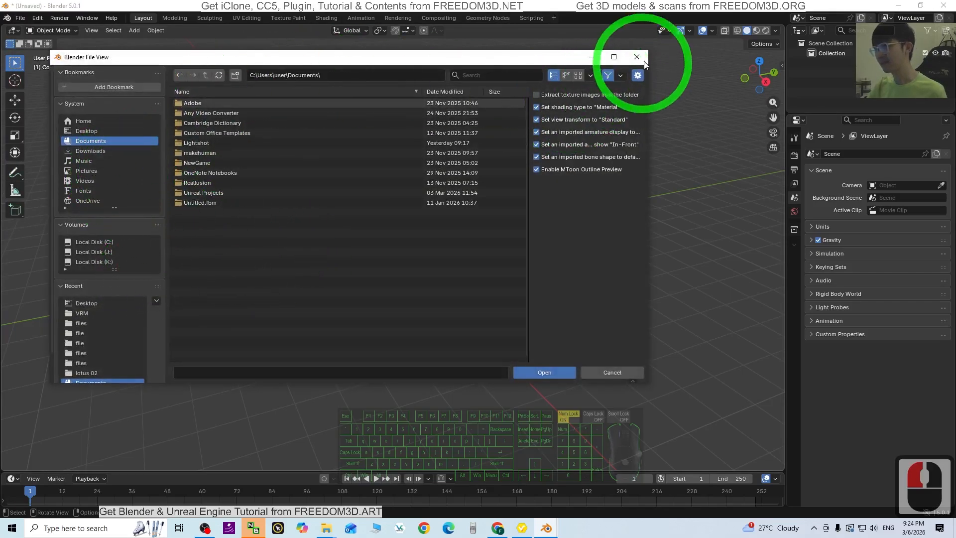
pyautogui.click(641, 58)
# Place the VRM folder window beside Blender and import model.vrm by dropping the file into the 3D viewport.
pyautogui.moveTo(433, 4); pyautogui.dragTo(653, 39)
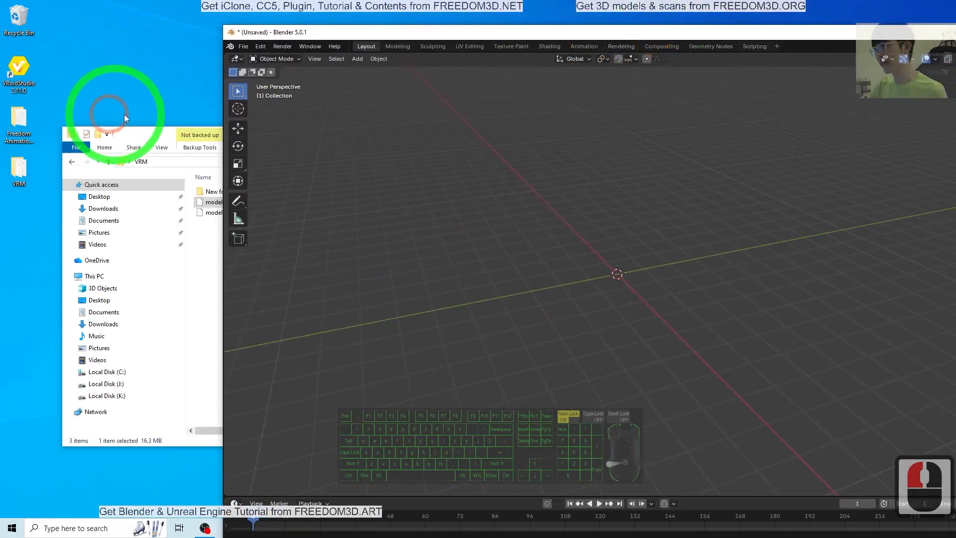
pyautogui.moveTo(218, 143); pyautogui.dragTo(179, 150)
pyautogui.click(278, 282)
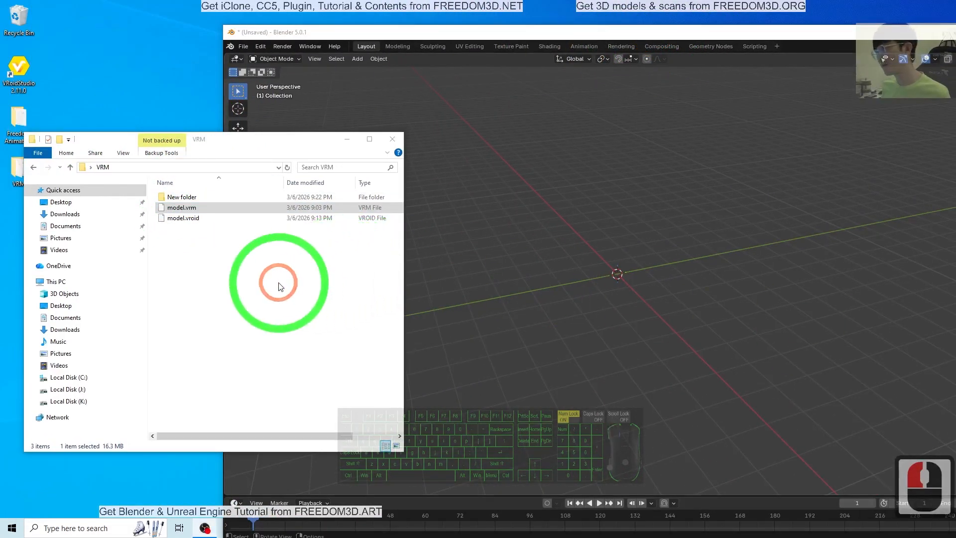
pyautogui.click(190, 210)
pyautogui.moveTo(190, 211); pyautogui.dragTo(619, 273)
pyautogui.moveTo(679, 326); pyautogui.dragTo(472, 146)
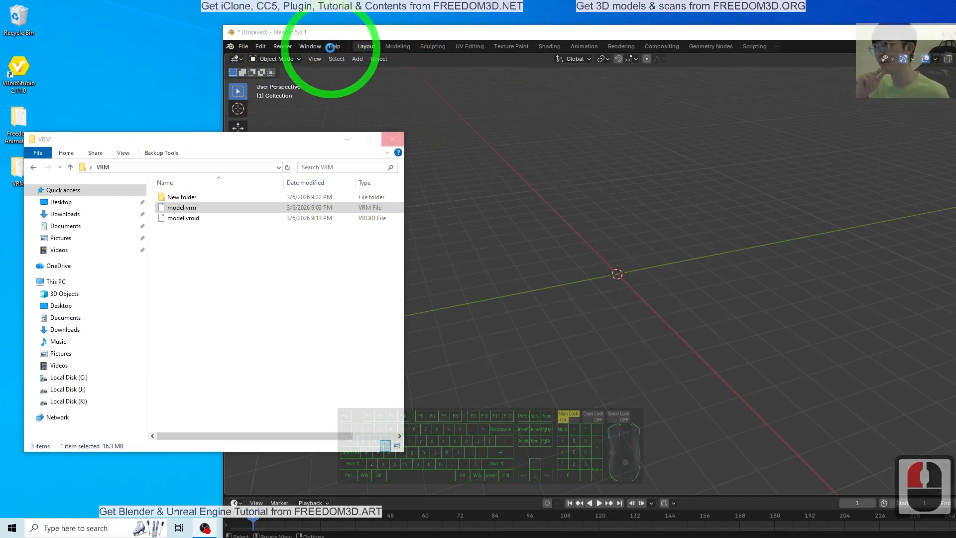
pyautogui.click(334, 37)
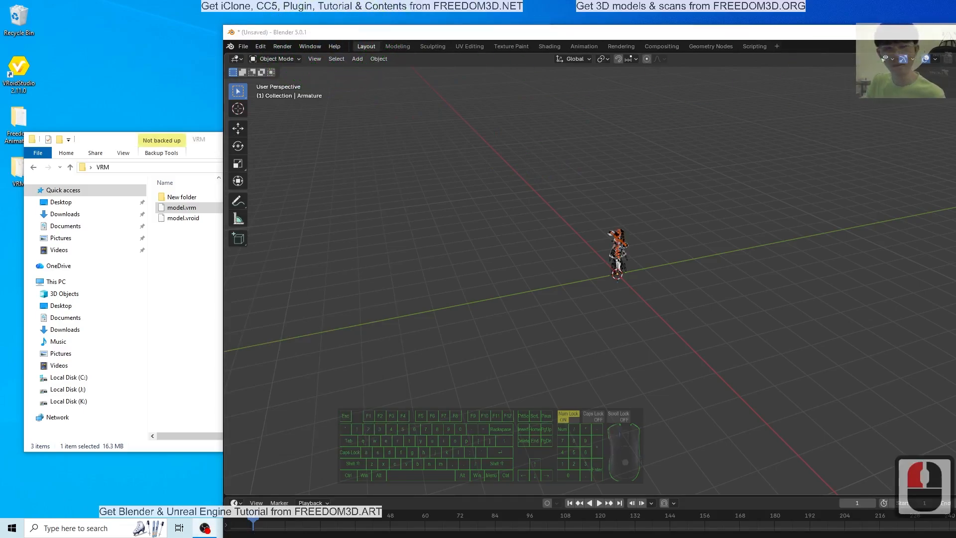
# Maximize the Blender window and bring the imported character into a close front view.
pyautogui.scroll(8, 565, 279)
pyautogui.scroll(-3, 644, 247)
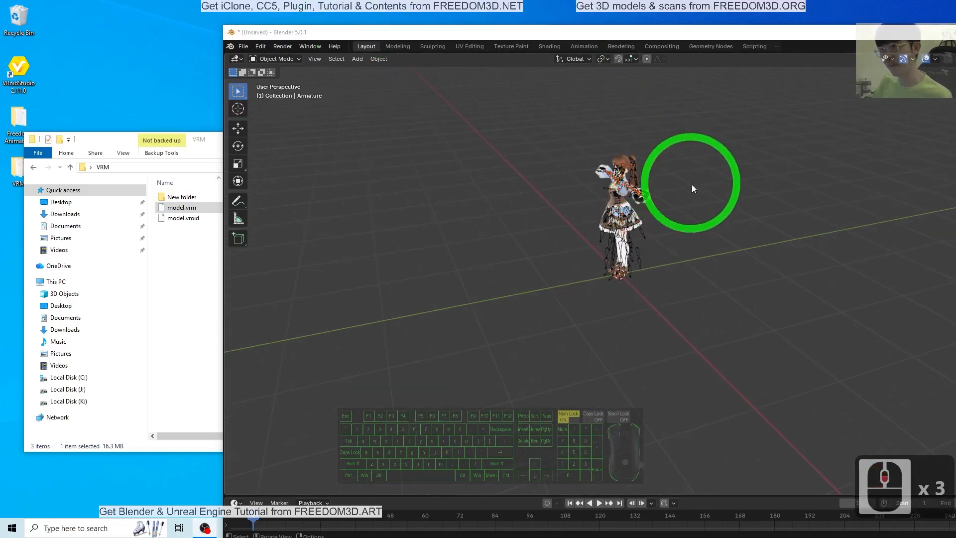
pyautogui.scroll(4, 662, 279)
pyautogui.moveTo(732, 196); pyautogui.dragTo(663, 192, button='middle')
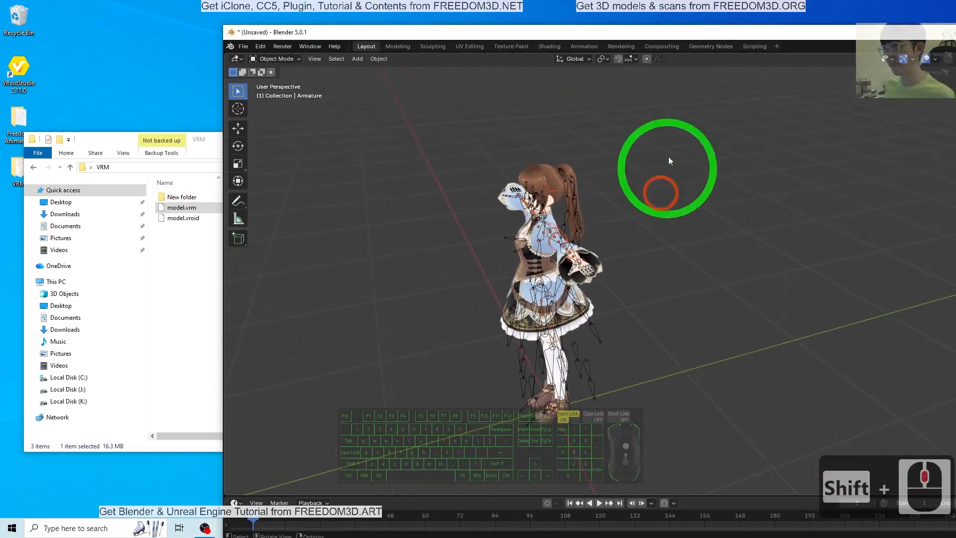
pyautogui.doubleClick(663, 31)
pyautogui.moveTo(476, 274); pyautogui.dragTo(503, 302, button='middle')
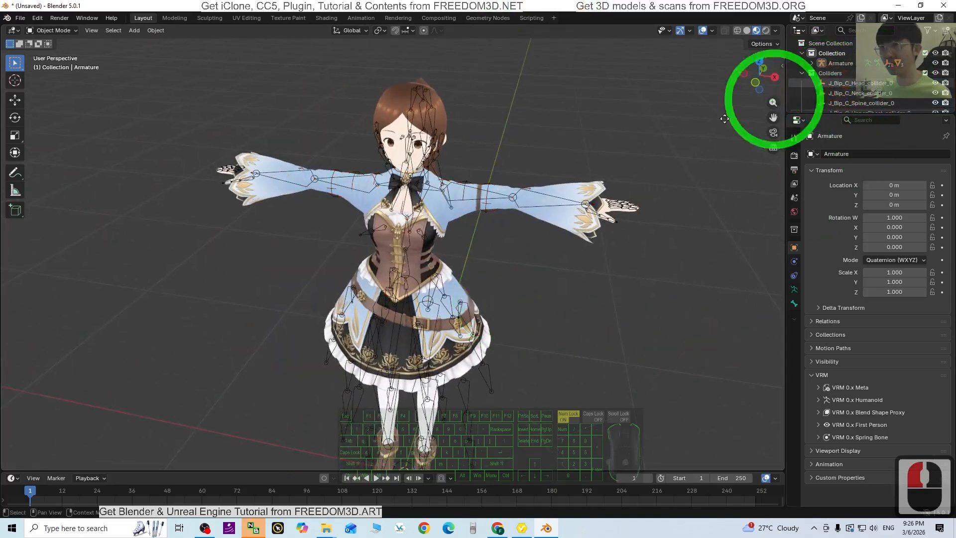
# Delete all the collider objects in the Colliders collection, from J_Bip_C_Head_collider_0 through the last right upper-leg collider.
pyautogui.click(841, 83)
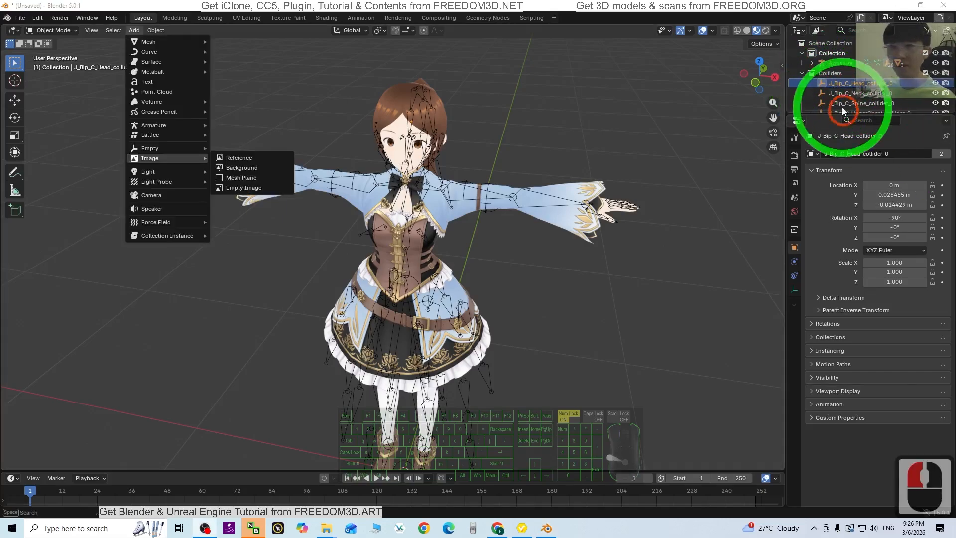
pyautogui.click(843, 102)
pyautogui.click(842, 93)
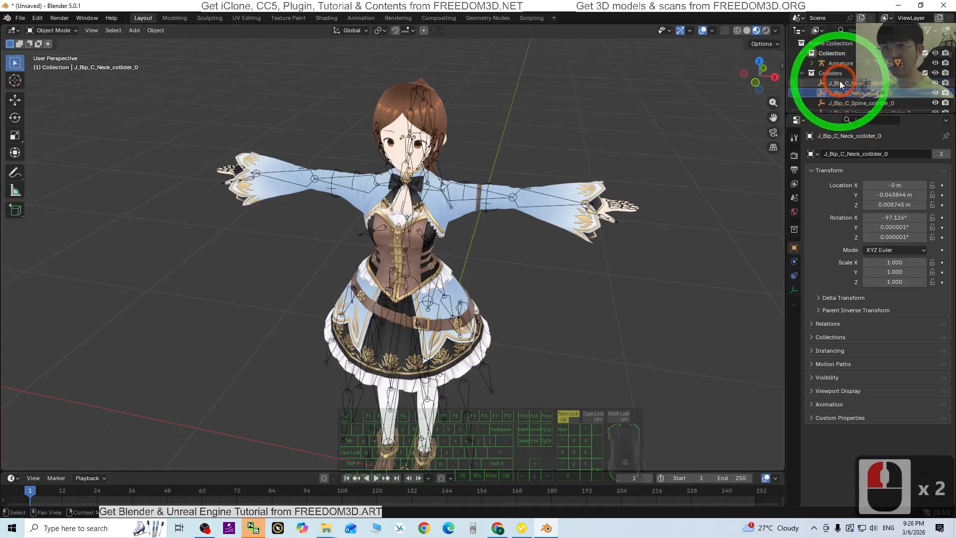
pyautogui.click(849, 83)
pyautogui.scroll(-20, 851, 84)
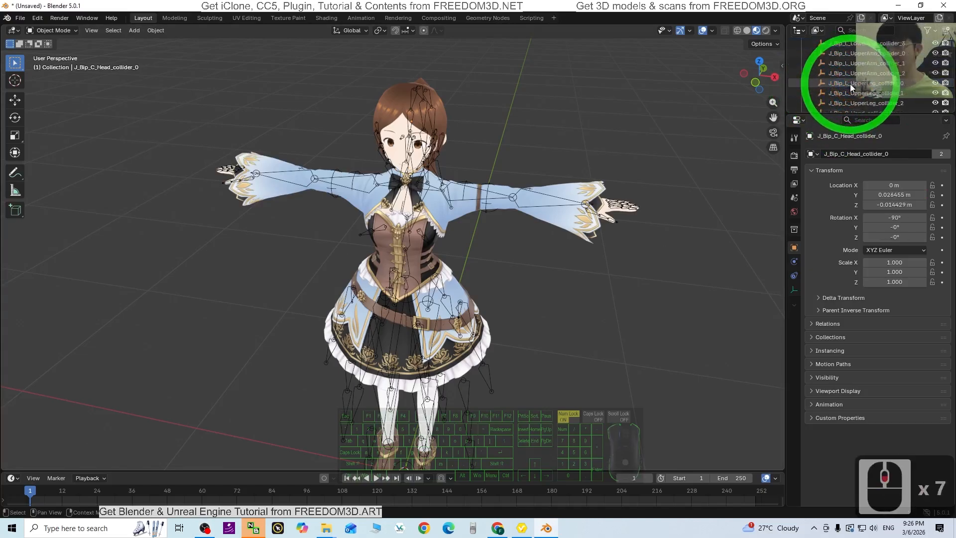
pyautogui.scroll(17, 850, 87)
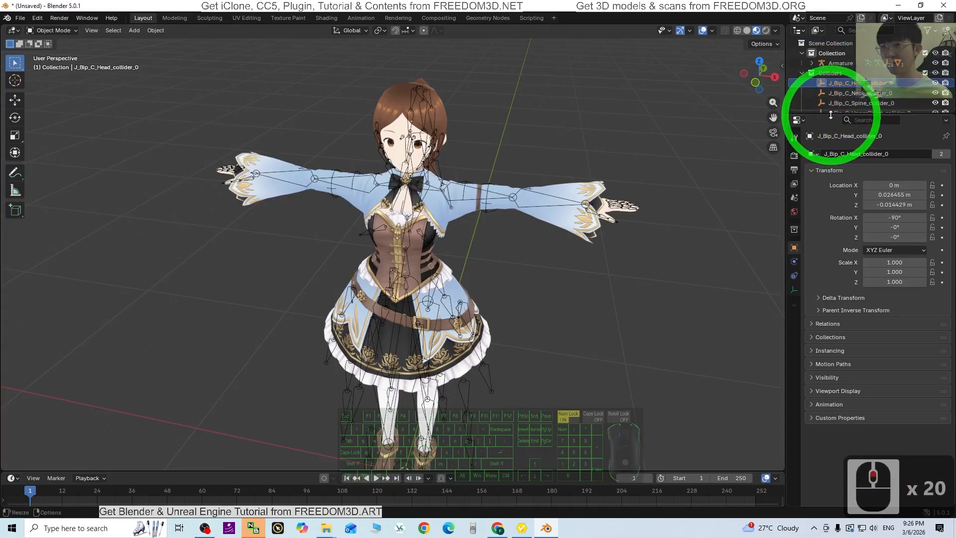
pyautogui.moveTo(805, 116); pyautogui.dragTo(813, 207)
pyautogui.scroll(-10, 831, 95)
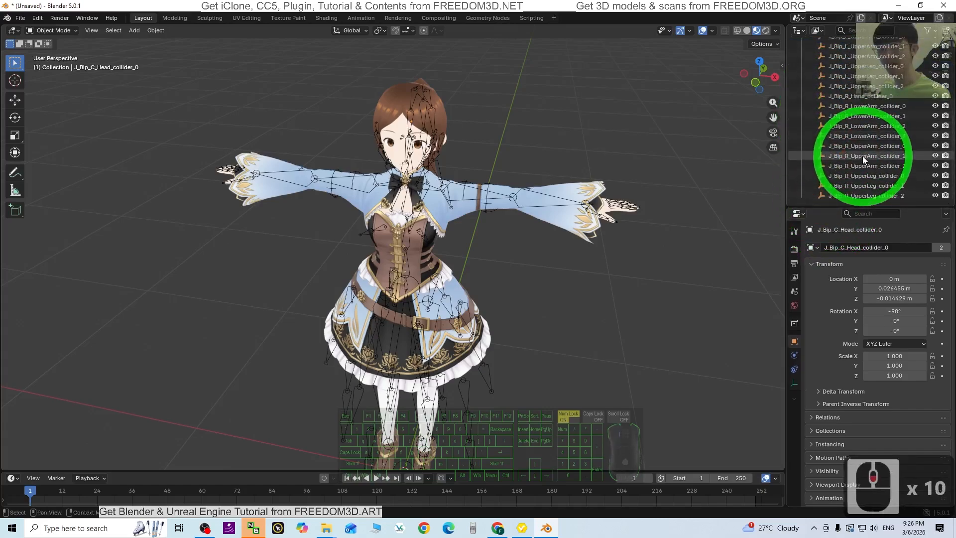
pyautogui.keyDown('shift'); pyautogui.click(856, 187); pyautogui.keyUp('shift')
pyautogui.scroll(14, 856, 170)
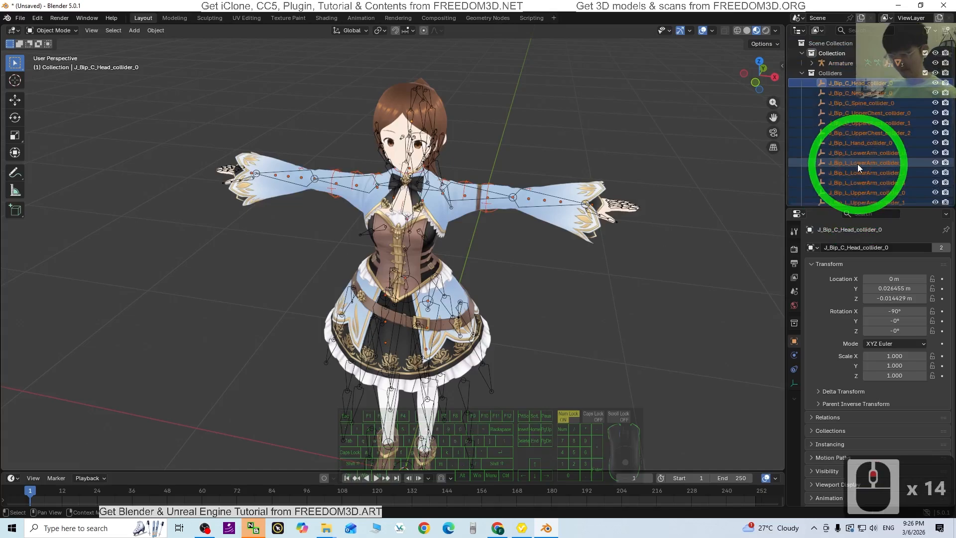
pyautogui.press('Delete')
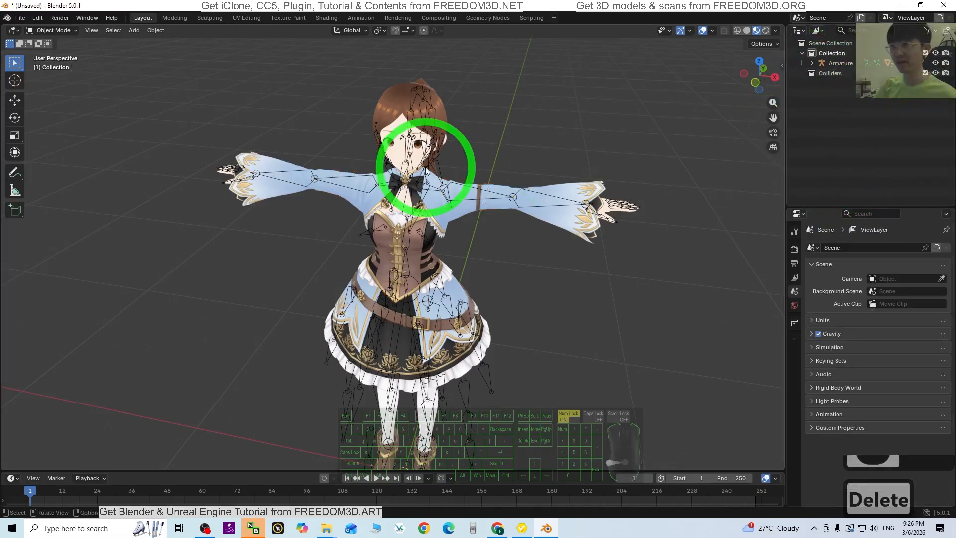
# Select the character's Face mesh and show its shape keys in the mesh data properties.
pyautogui.click(457, 208)
pyautogui.scroll(2, 458, 207)
pyautogui.scroll(-2, 391, 140)
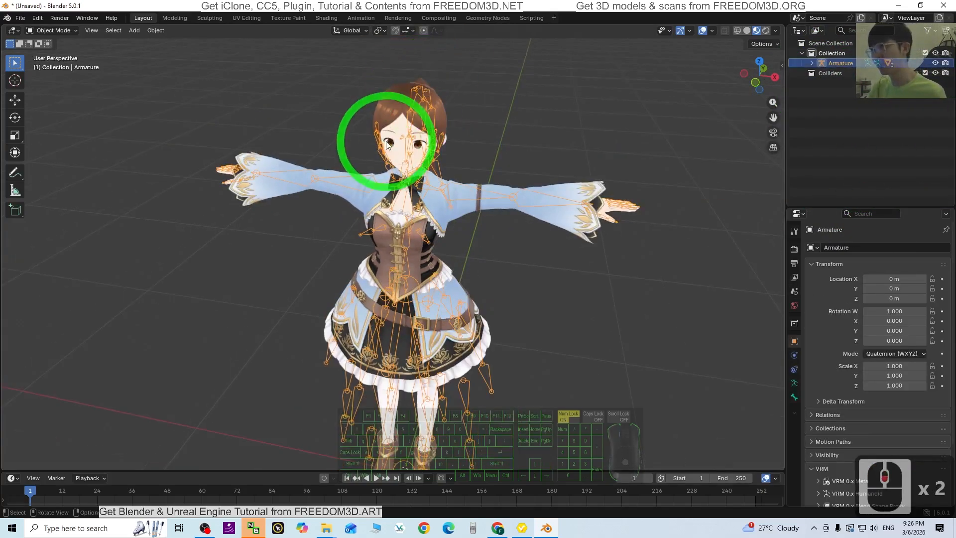
pyautogui.click(402, 152)
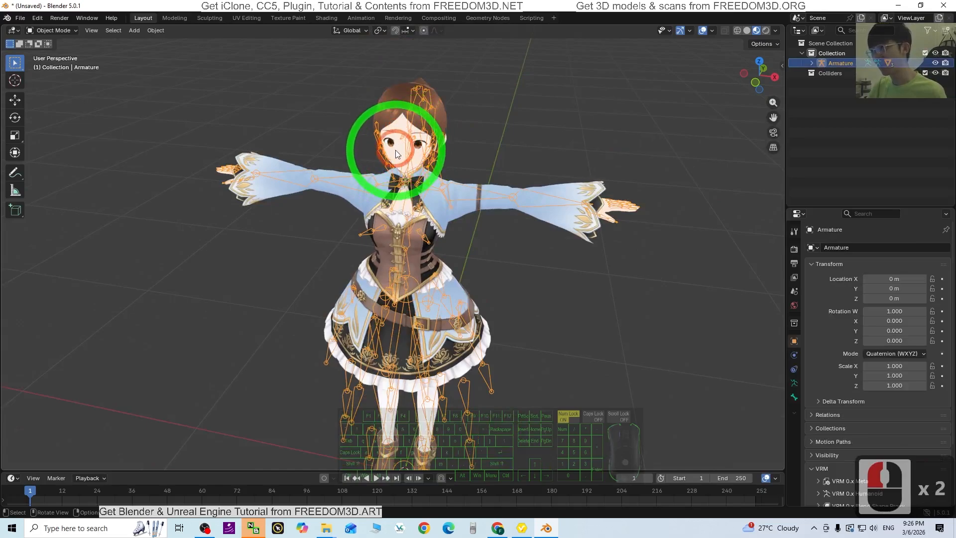
pyautogui.click(401, 152)
pyautogui.scroll(2, 528, 160)
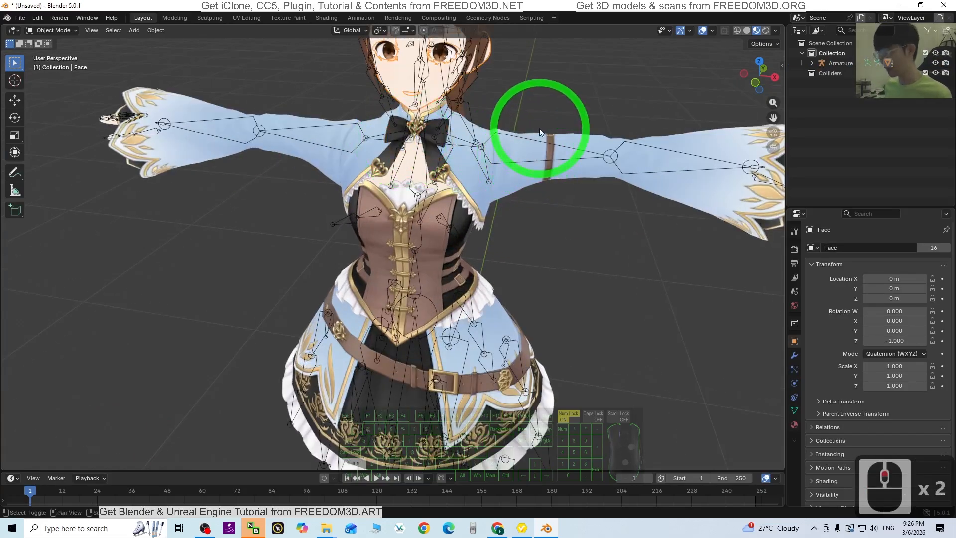
pyautogui.keyDown('shift'); pyautogui.moveTo(540, 127); pyautogui.dragTo(506, 261, button='middle'); pyautogui.keyUp('shift')
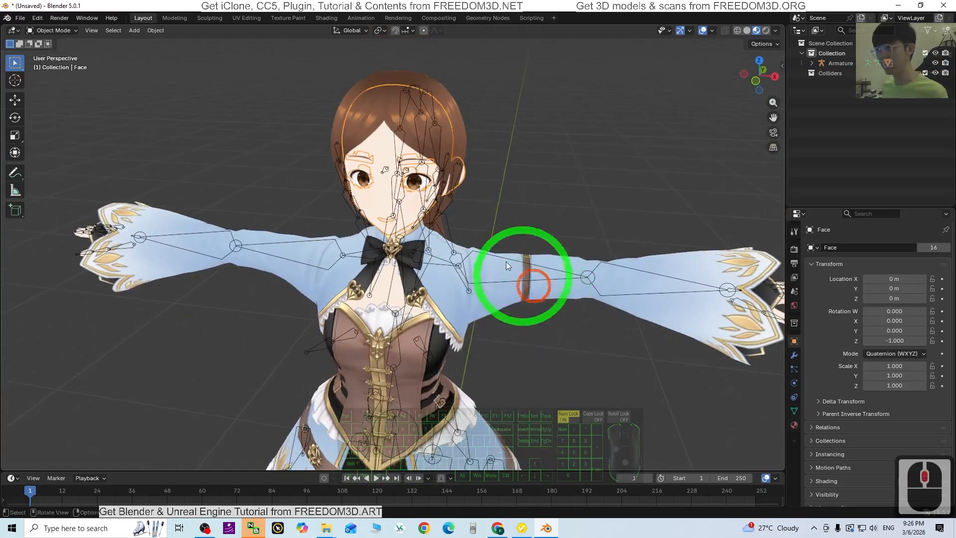
pyautogui.click(794, 411)
pyautogui.click(854, 386)
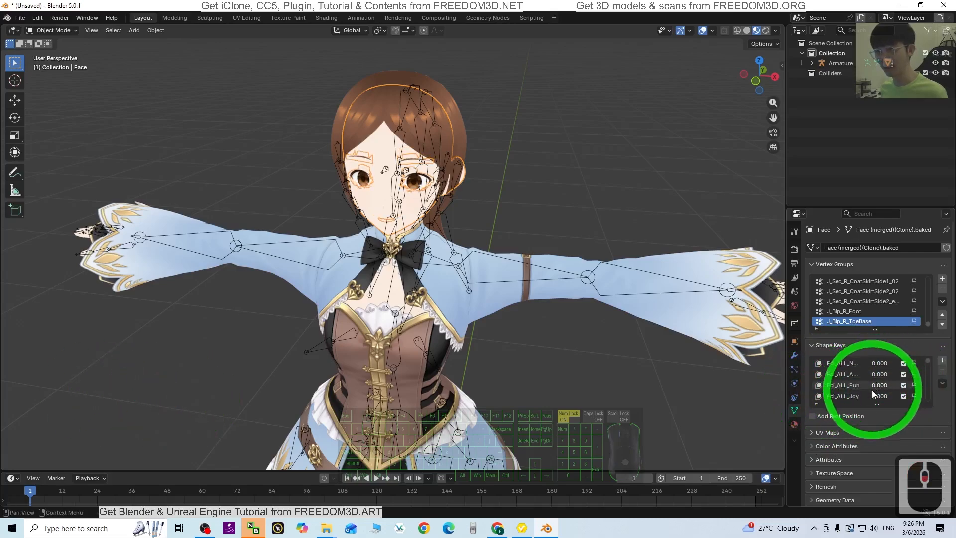
pyautogui.scroll(-4, 448, 243)
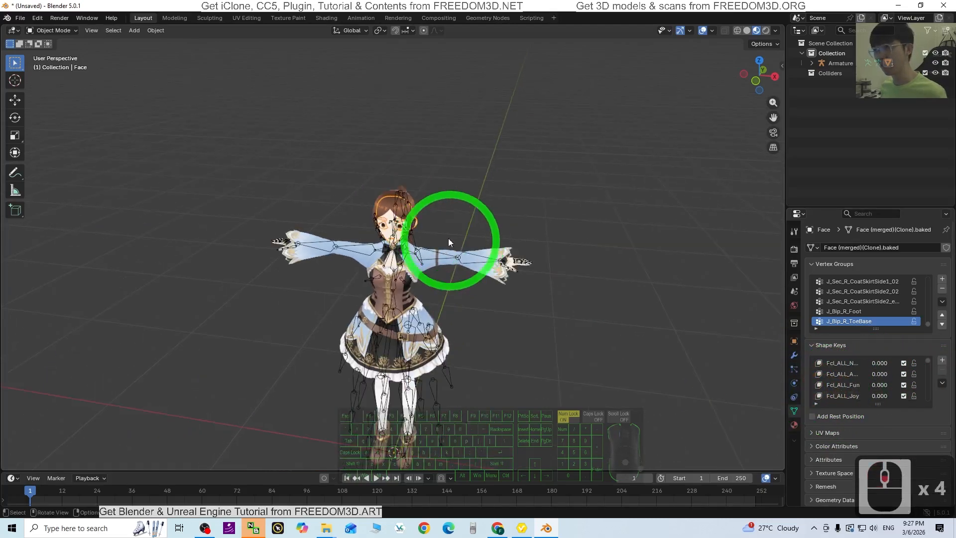
pyautogui.keyDown('shift'); pyautogui.moveTo(458, 336); pyautogui.dragTo(542, 307, button='middle'); pyautogui.keyUp('shift')
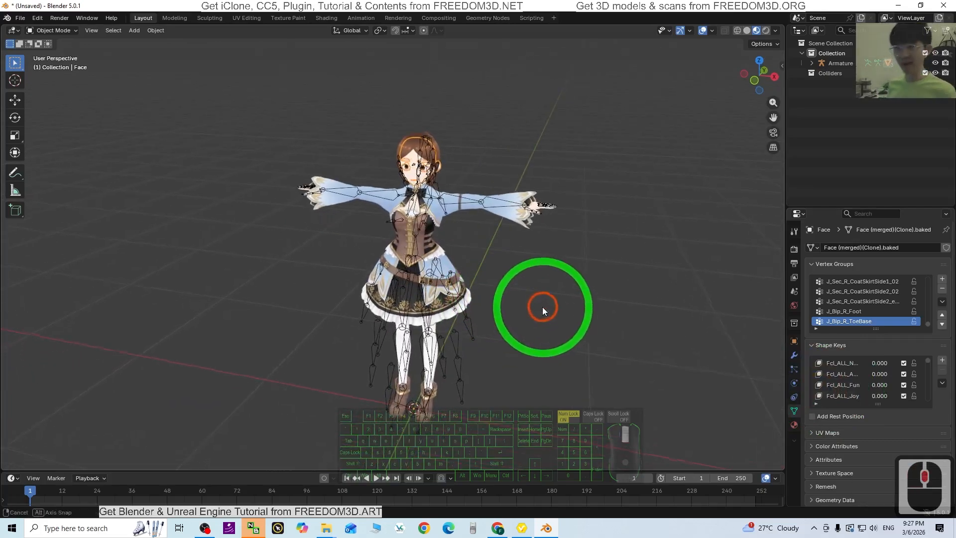
pyautogui.scroll(4, 428, 156)
pyautogui.scroll(-2, 476, 135)
pyautogui.keyDown('shift'); pyautogui.moveTo(485, 118); pyautogui.dragTo(468, 205, button='middle'); pyautogui.keyUp('shift')
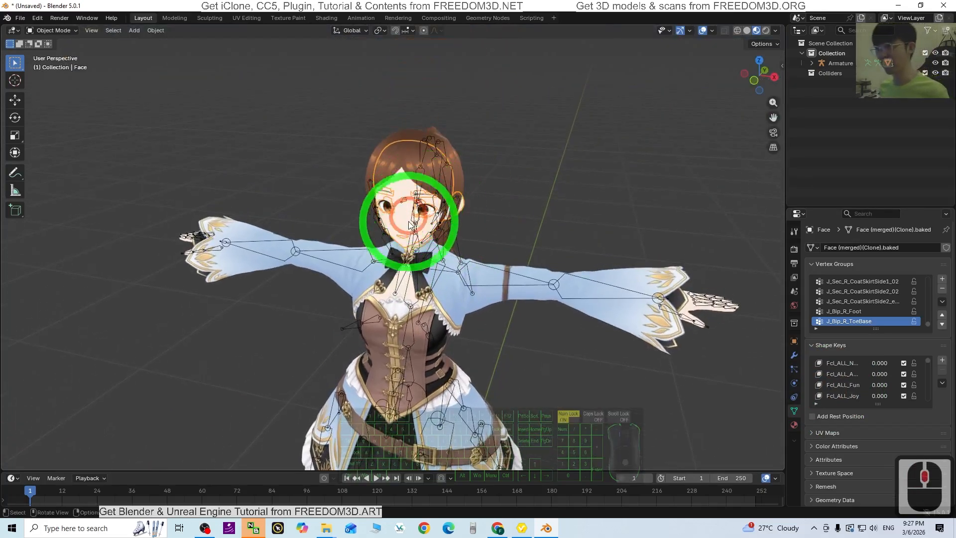
pyautogui.scroll(-2, 433, 215)
pyautogui.keyDown('shift'); pyautogui.moveTo(489, 340); pyautogui.dragTo(493, 220, button='middle'); pyautogui.keyUp('shift')
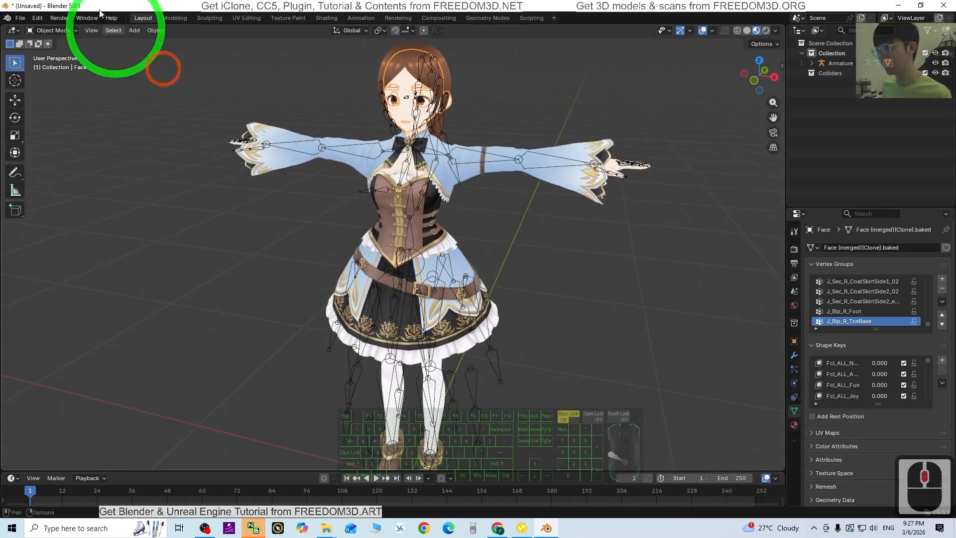
# Start an FBX export of the scene and reposition the export window over the viewport.
pyautogui.click(22, 19)
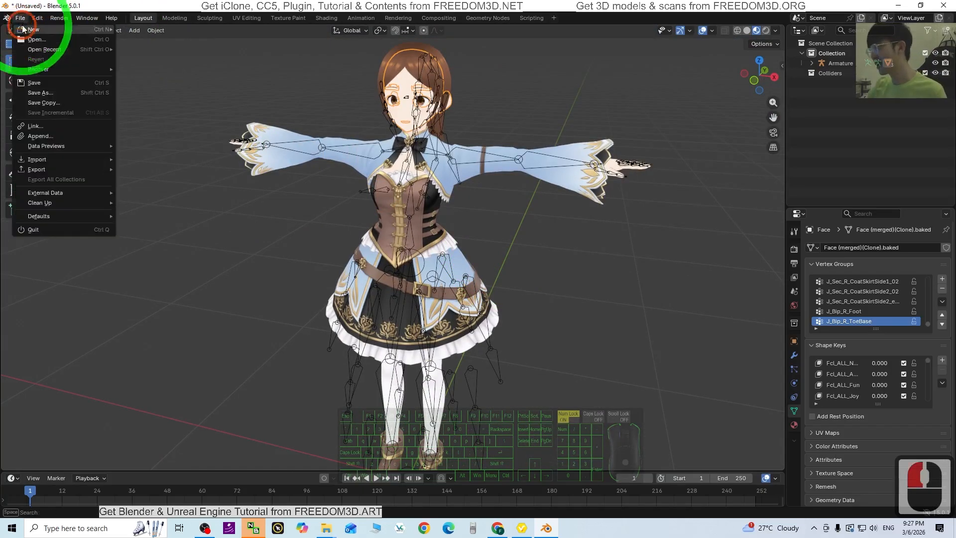
pyautogui.click(51, 171)
pyautogui.click(166, 250)
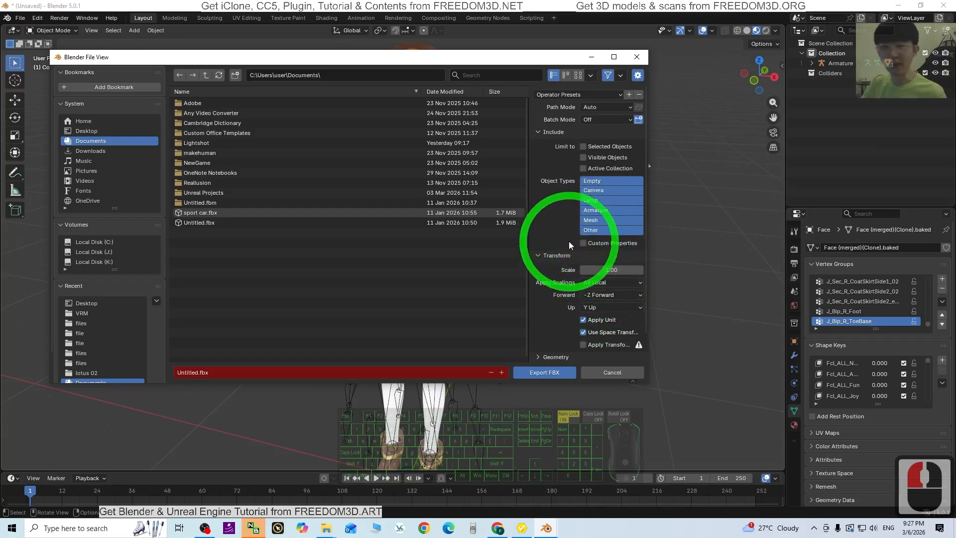
pyautogui.moveTo(508, 57); pyautogui.dragTo(515, 191)
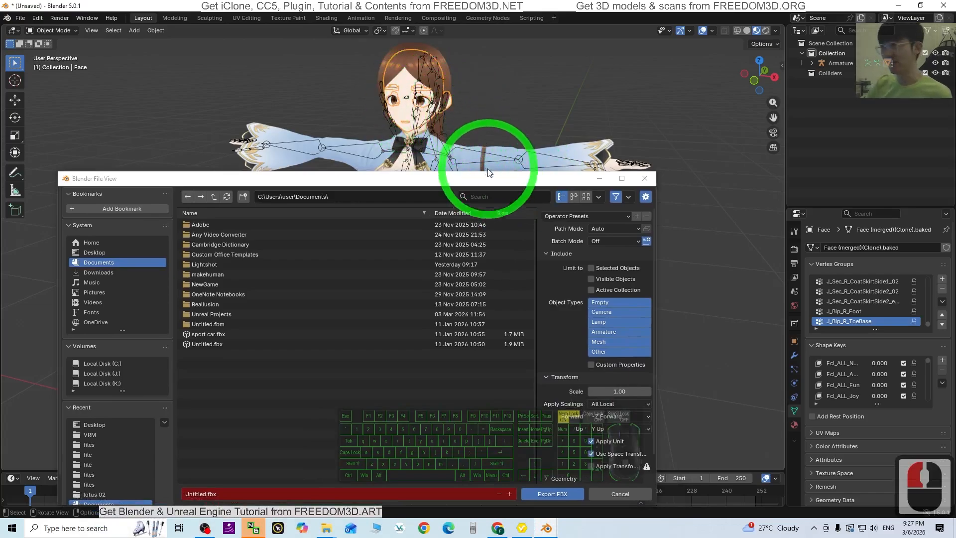
pyautogui.moveTo(481, 178); pyautogui.dragTo(482, 102)
# Turn off Apply Modifiers in the Geometry options of the FBX export.
pyautogui.scroll(-2, 573, 379)
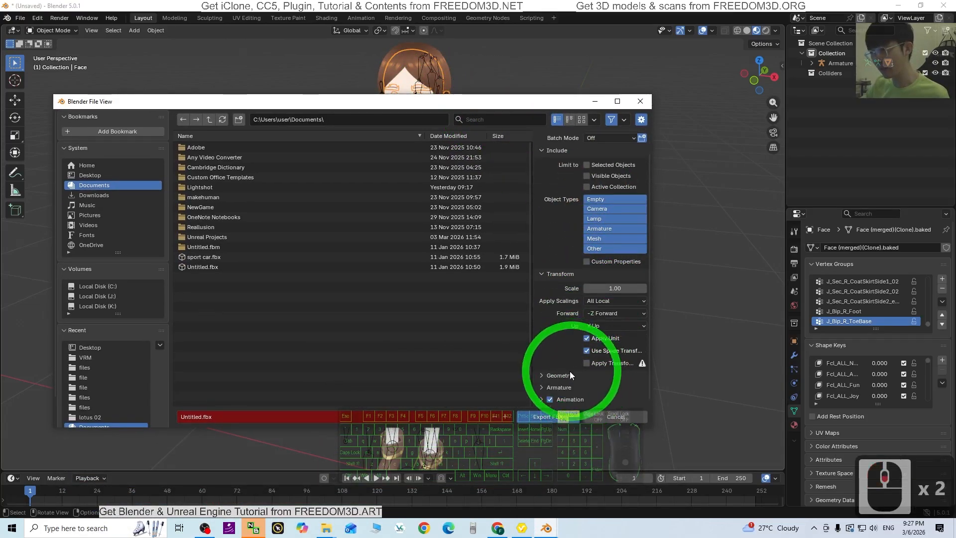
pyautogui.click(540, 375)
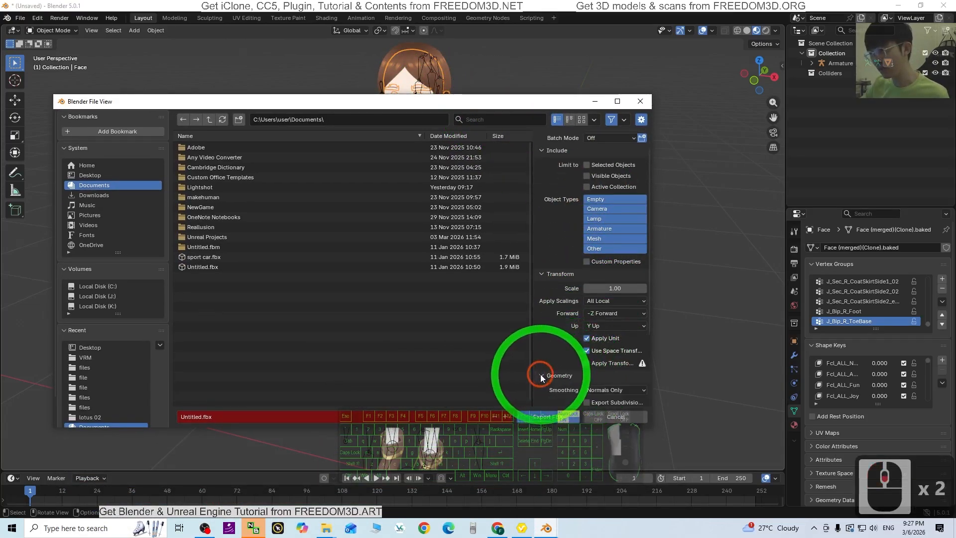
pyautogui.scroll(-3, 611, 314)
pyautogui.scroll(-2, 611, 315)
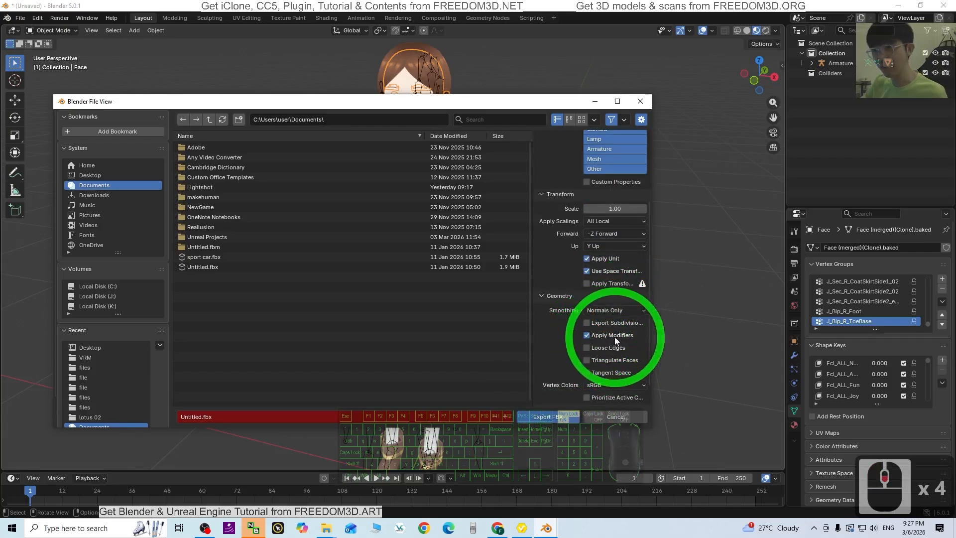
pyautogui.click(586, 336)
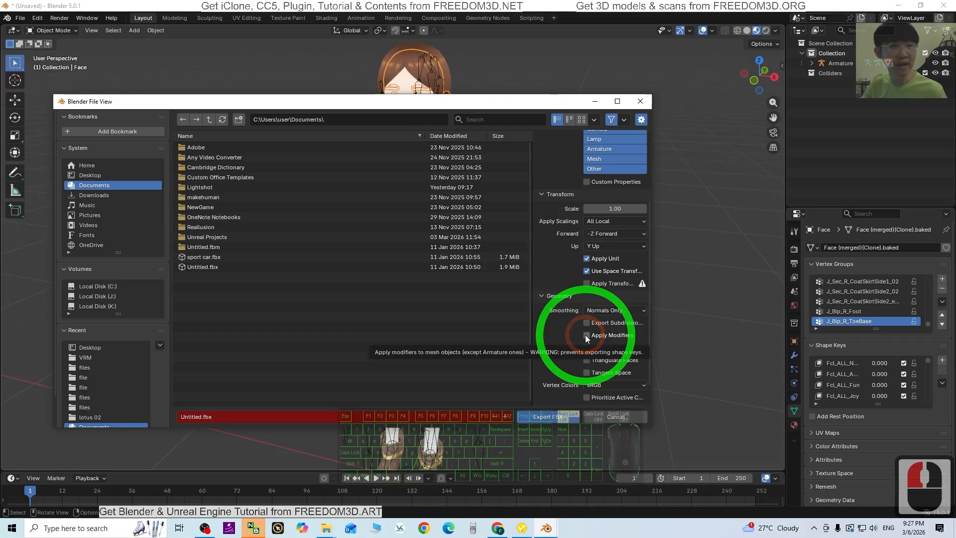
# Set the FBX export's path mode to Copy and enable embedding of textures.
pyautogui.moveTo(434, 109); pyautogui.dragTo(443, 162)
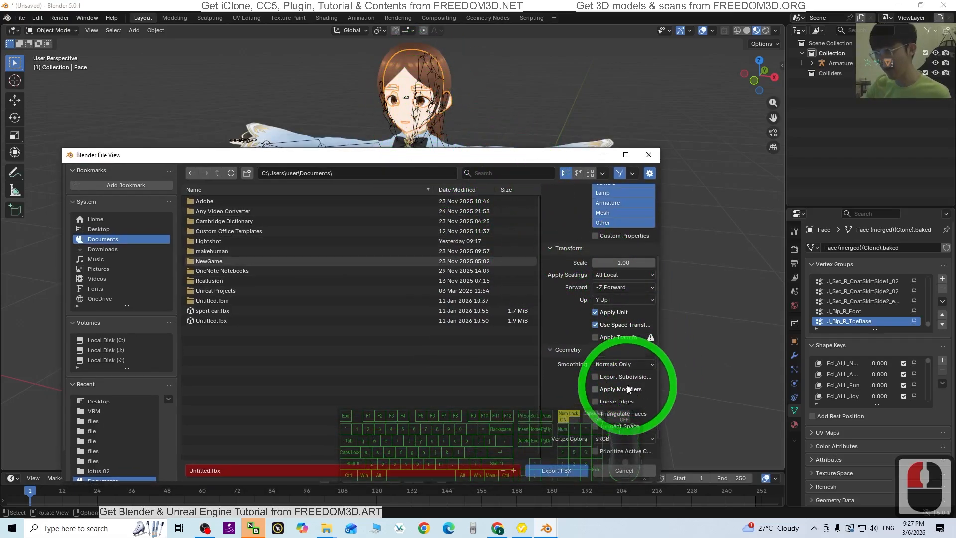
pyautogui.scroll(10, 626, 319)
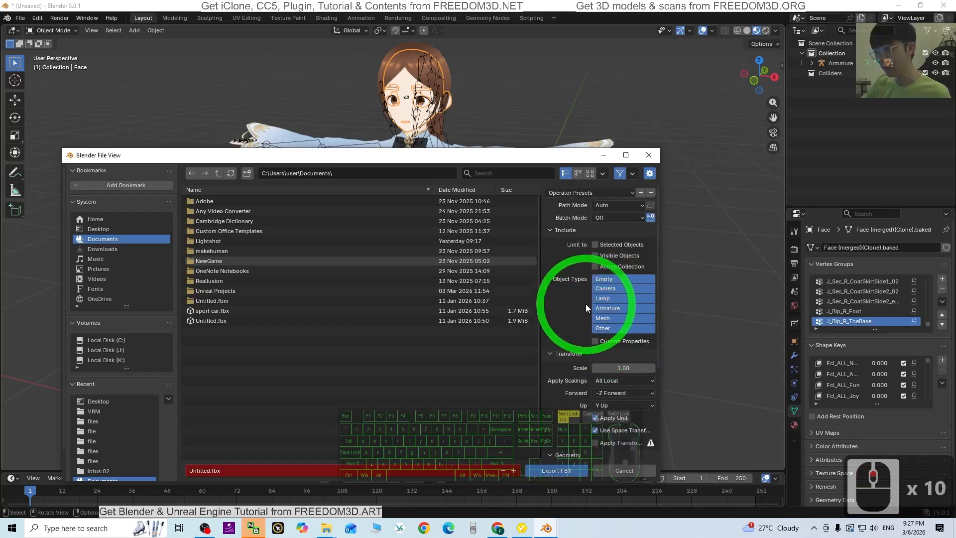
pyautogui.click(613, 205)
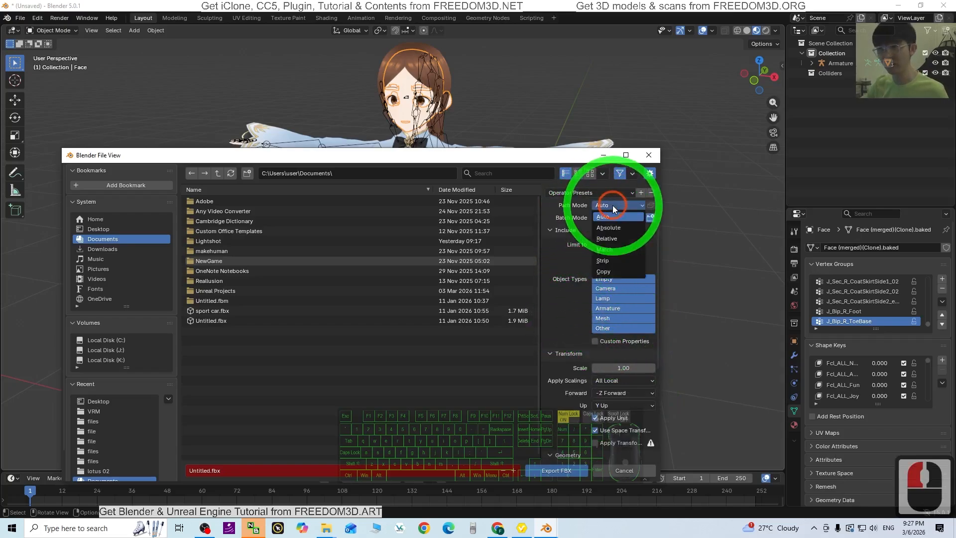
pyautogui.click(606, 272)
pyautogui.click(652, 205)
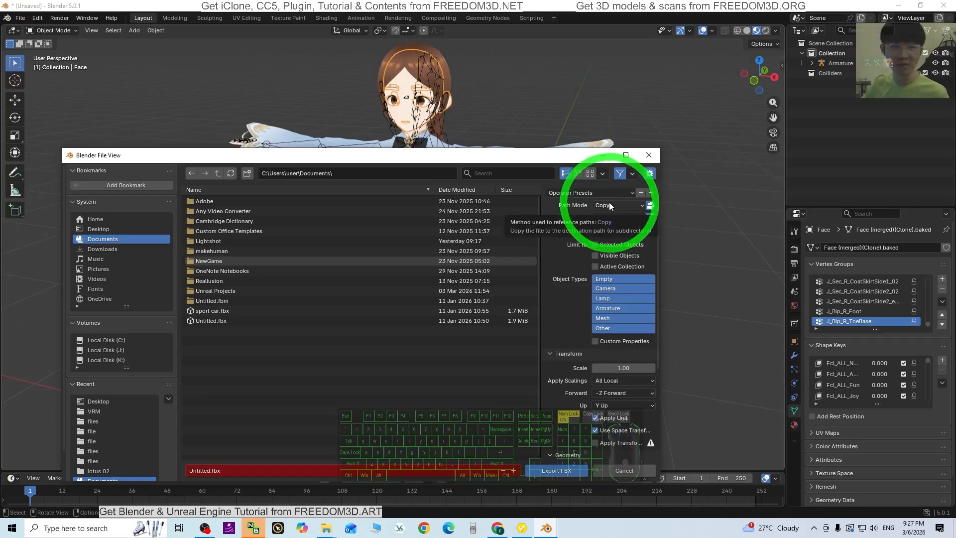
# Choose the Desktop as destination, name the file model01, and export the character as FBX.
pyautogui.moveTo(459, 160); pyautogui.dragTo(485, 129)
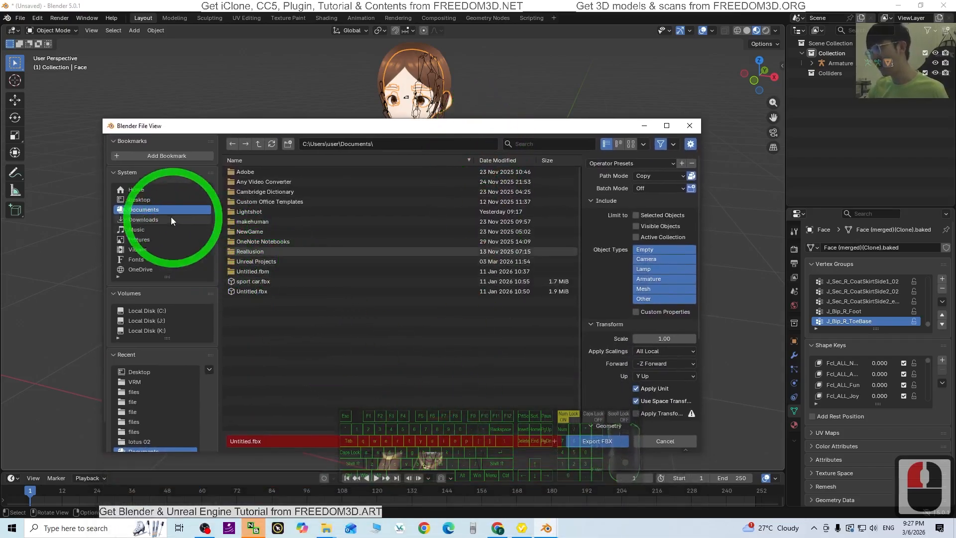
pyautogui.click(140, 199)
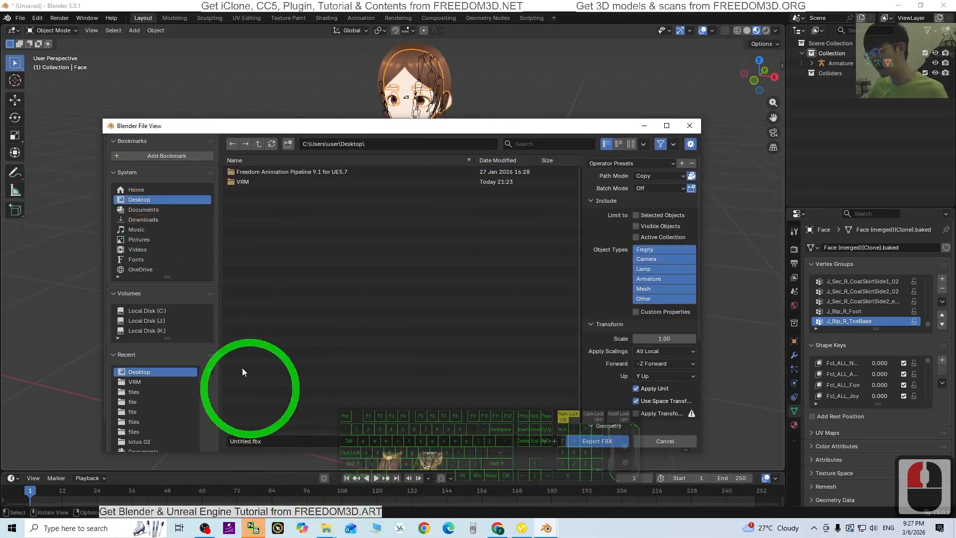
pyautogui.click(270, 442)
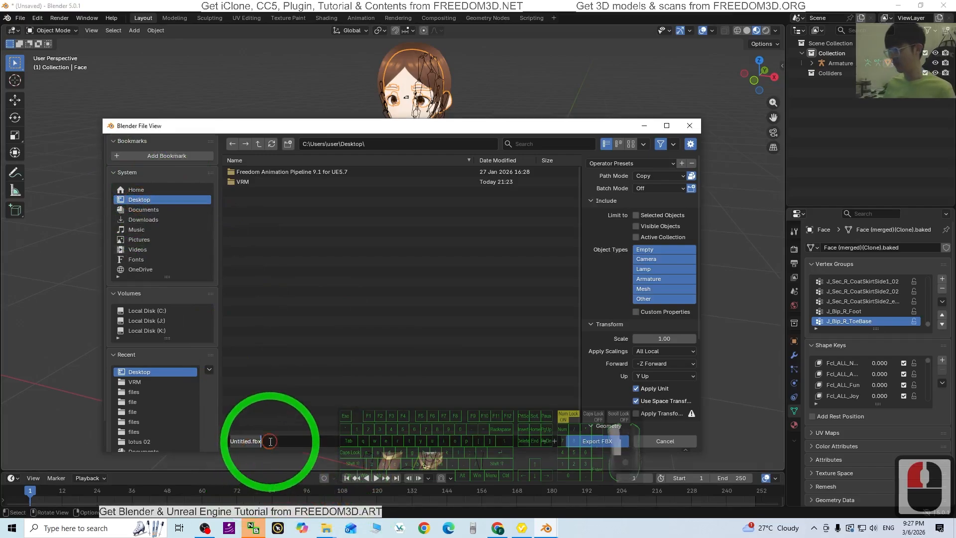
pyautogui.write('model01')
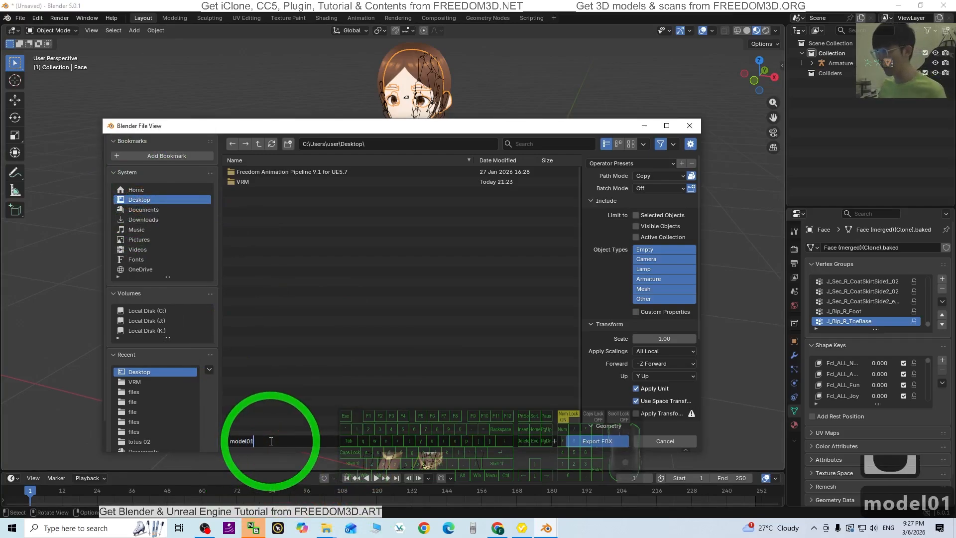
pyautogui.doubleClick(600, 443)
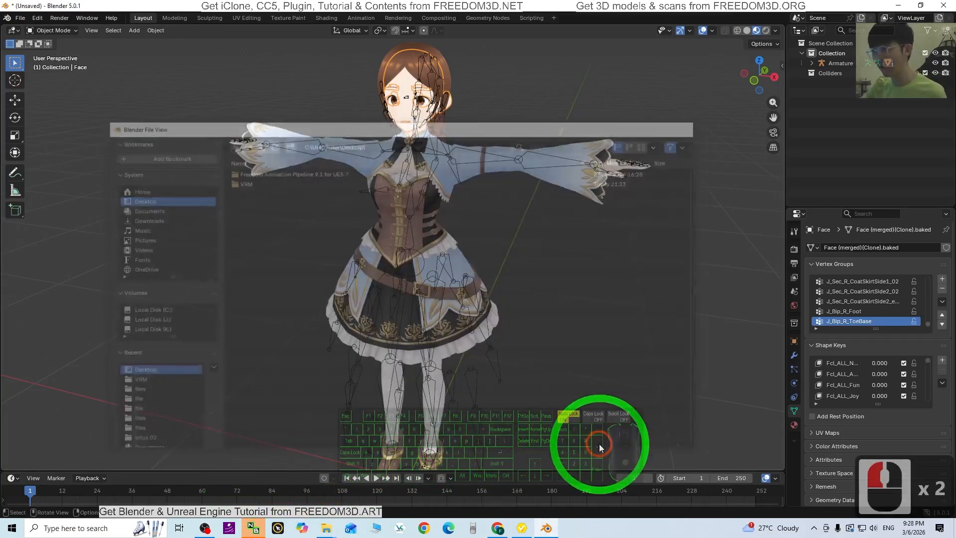
# Minimise the Blender window and locate the exported model01.fbx file on the Desktop.
pyautogui.click(899, 6)
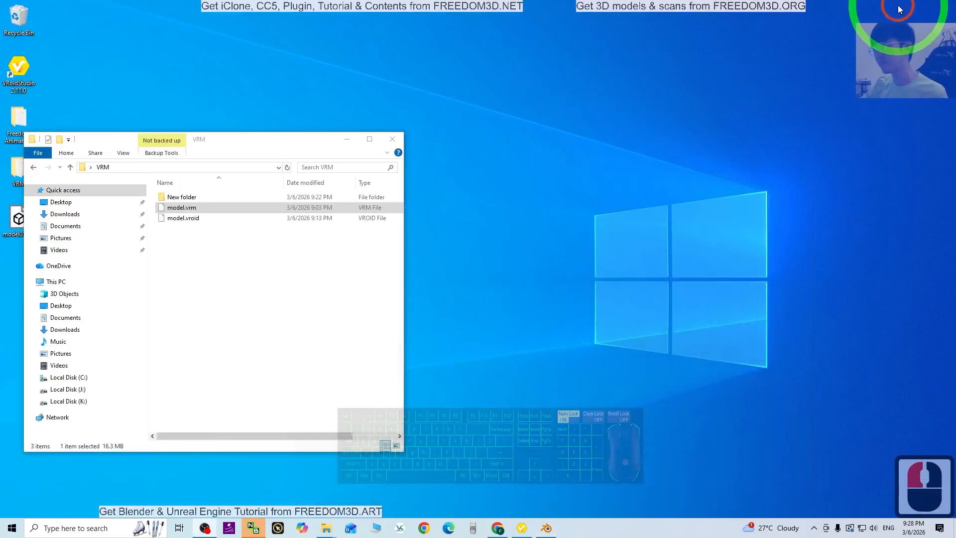
pyautogui.moveTo(239, 141); pyautogui.dragTo(406, 115)
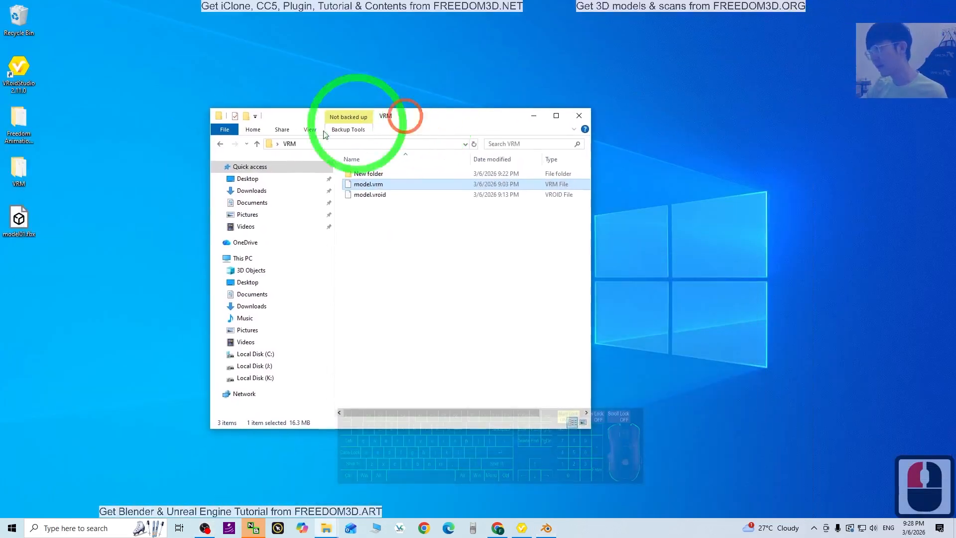
pyautogui.click(16, 217)
pyautogui.moveTo(43, 227); pyautogui.dragTo(289, 533)
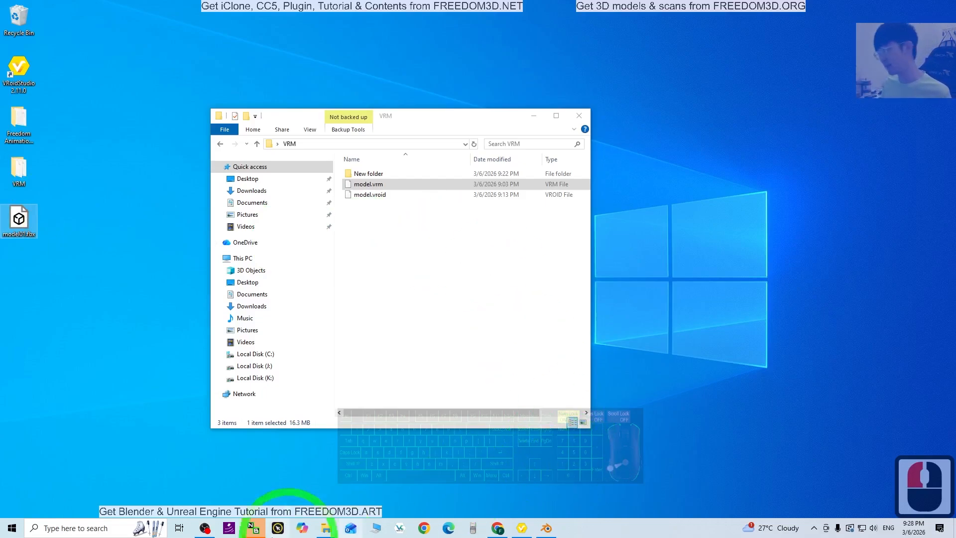
# Search the computer for Blender and launch a new instance of Blender 5.0.
pyautogui.click(91, 532)
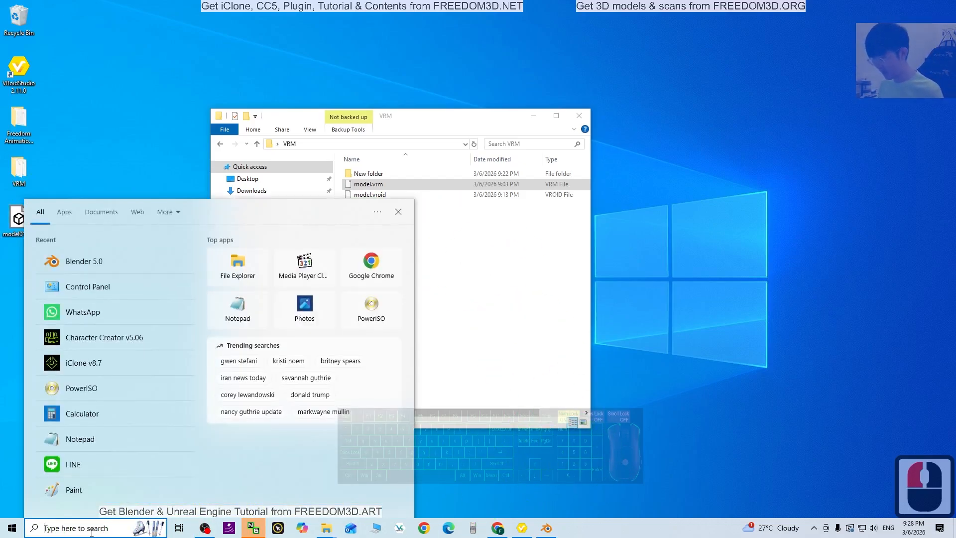
pyautogui.write('beln')
pyautogui.press('BackSpace')
pyautogui.press('BackSpace')
pyautogui.press('BackSpace')
pyautogui.write('ln')
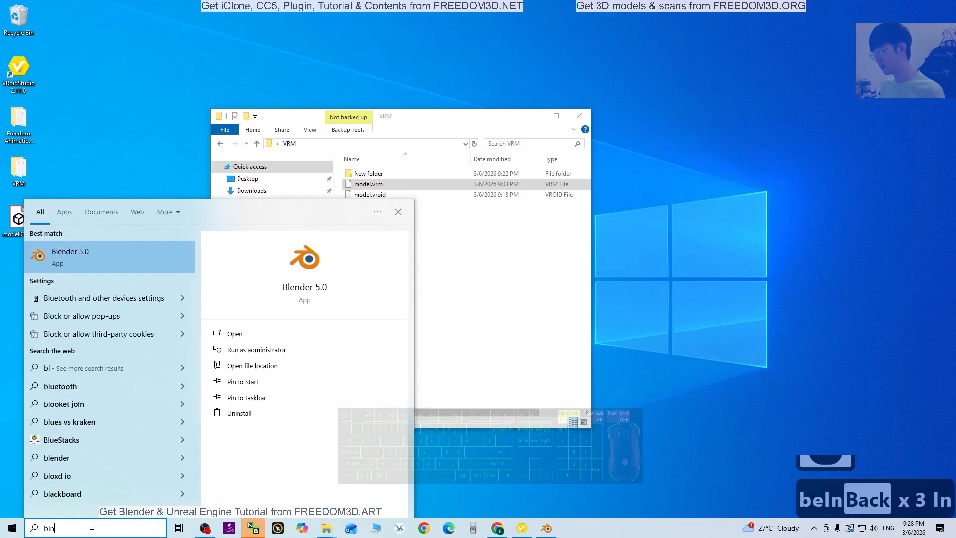
pyautogui.press('BackSpace')
pyautogui.write('eder')
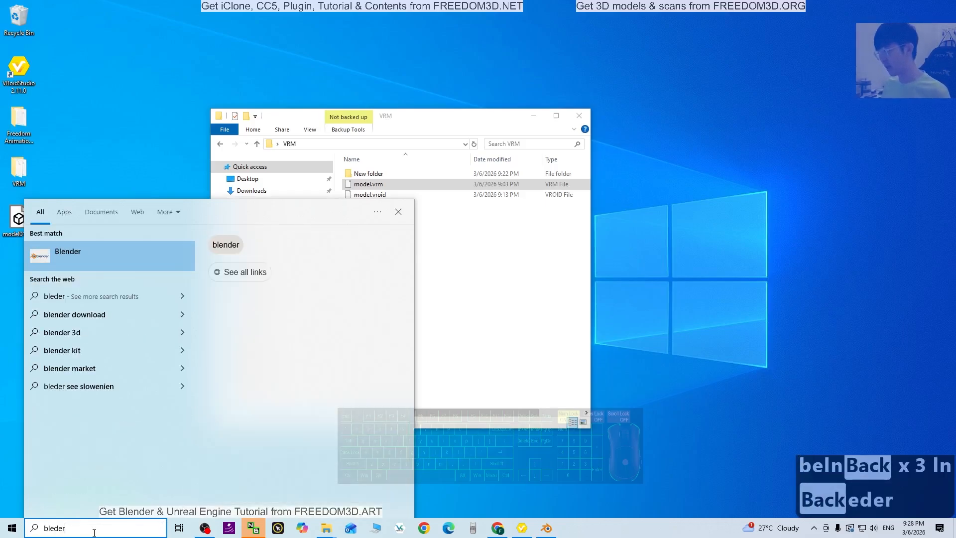
pyautogui.press('BackSpace')
pyautogui.press('BackSpace')
pyautogui.press('BackSpace')
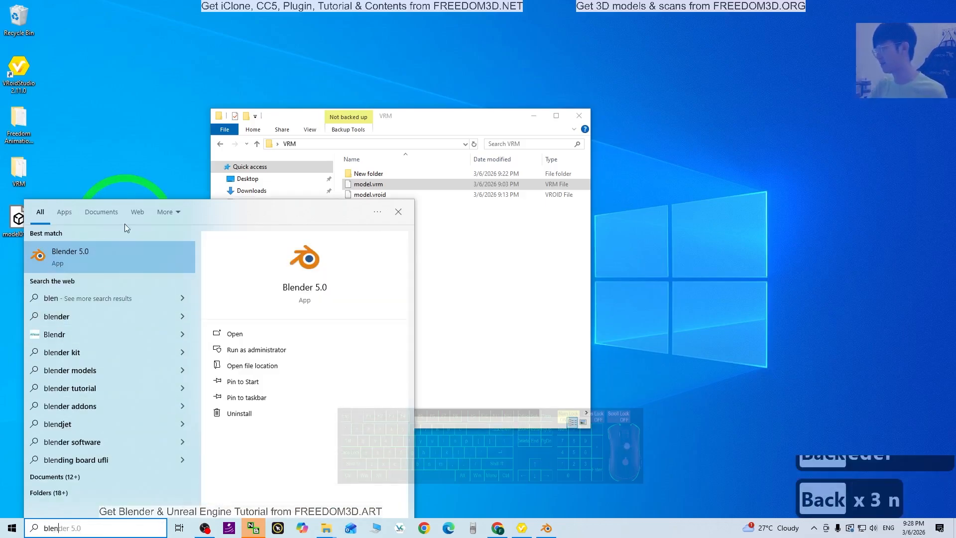
pyautogui.click(98, 274)
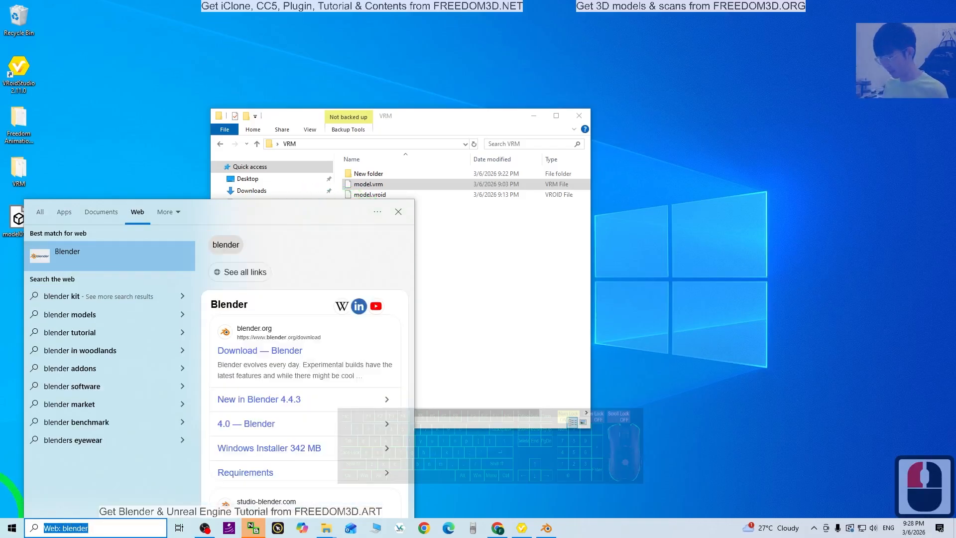
pyautogui.write('blender')
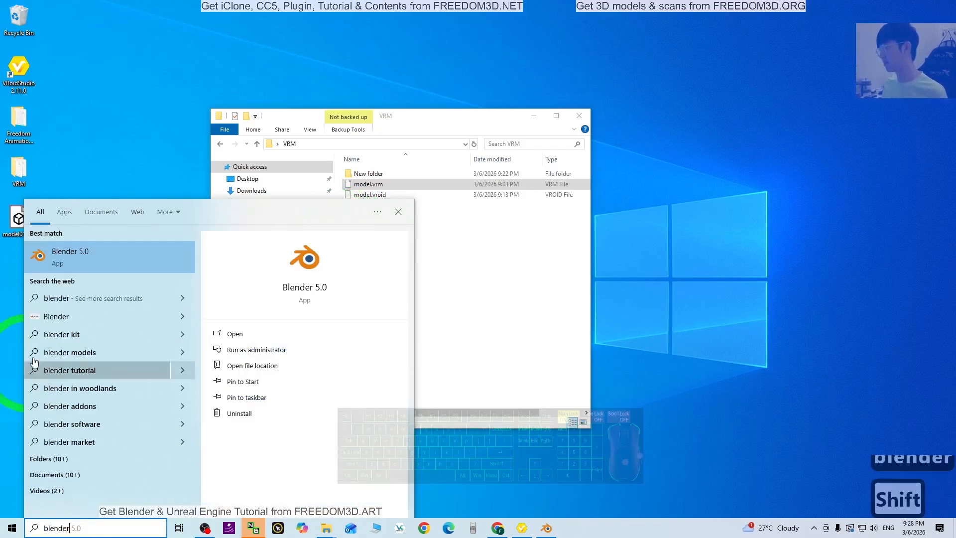
pyautogui.click(98, 257)
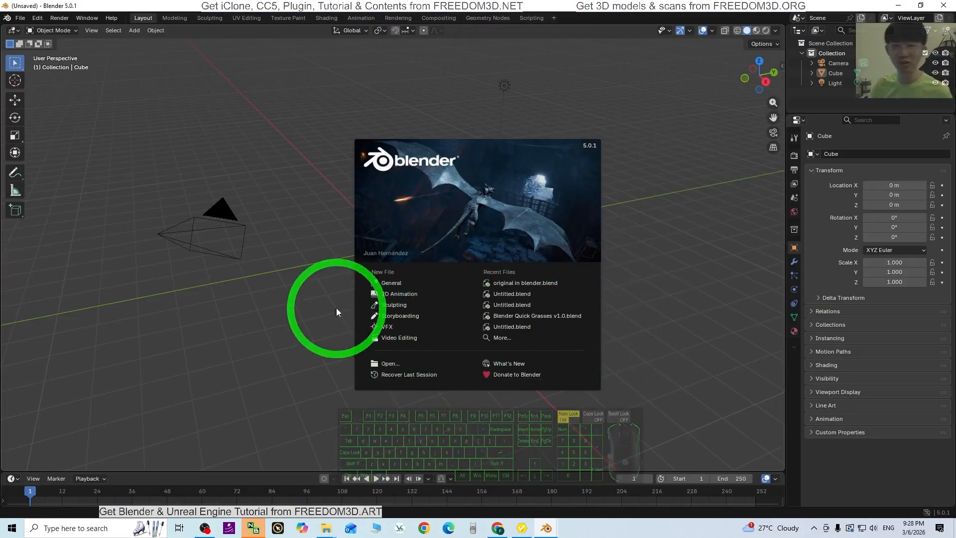
# Dismiss the splash screen and delete the default camera, cube and light from the scene.
pyautogui.doubleClick(290, 353)
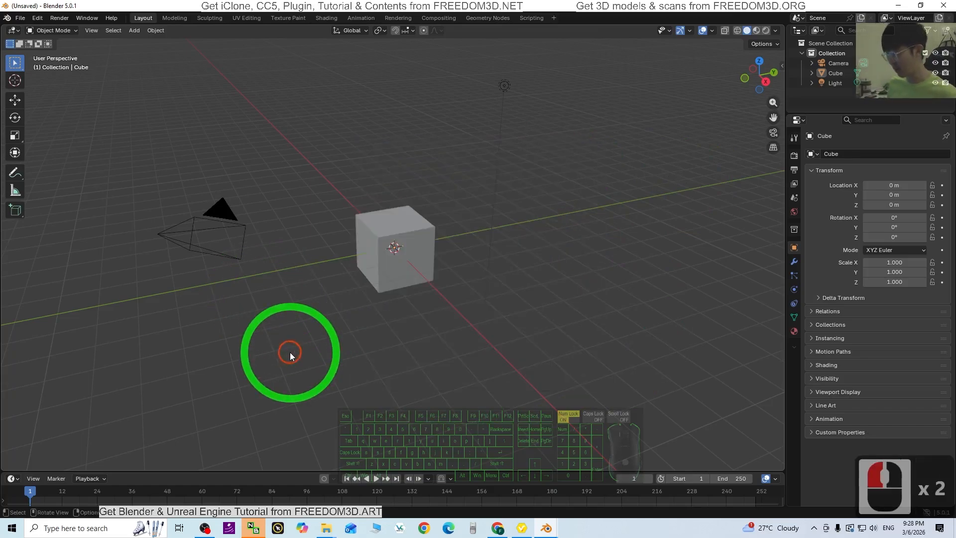
pyautogui.press('a')
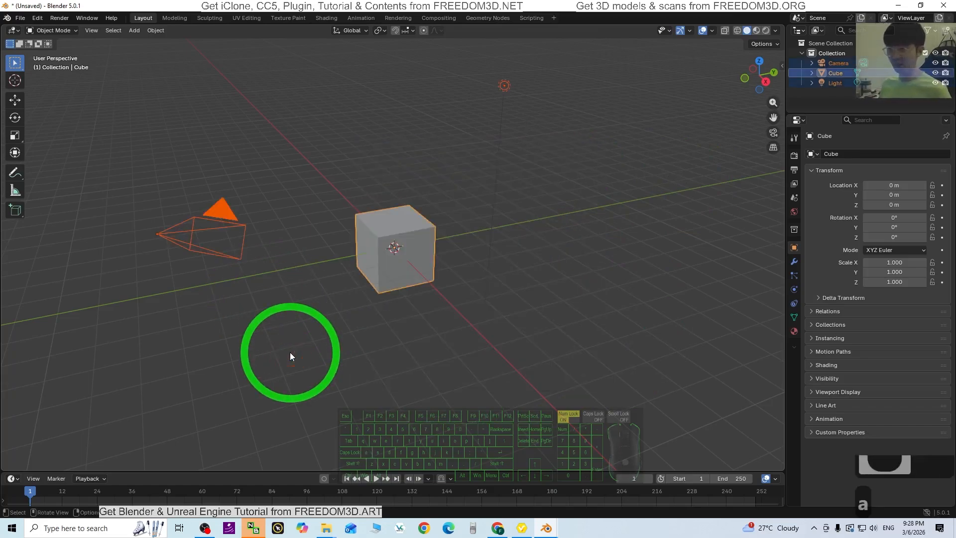
pyautogui.press('Delete')
# Import model01.fbx from the Desktop into the empty scene with the default FBX import settings.
pyautogui.moveTo(323, 5); pyautogui.dragTo(464, 19)
pyautogui.click(23, 174)
pyautogui.click(25, 231)
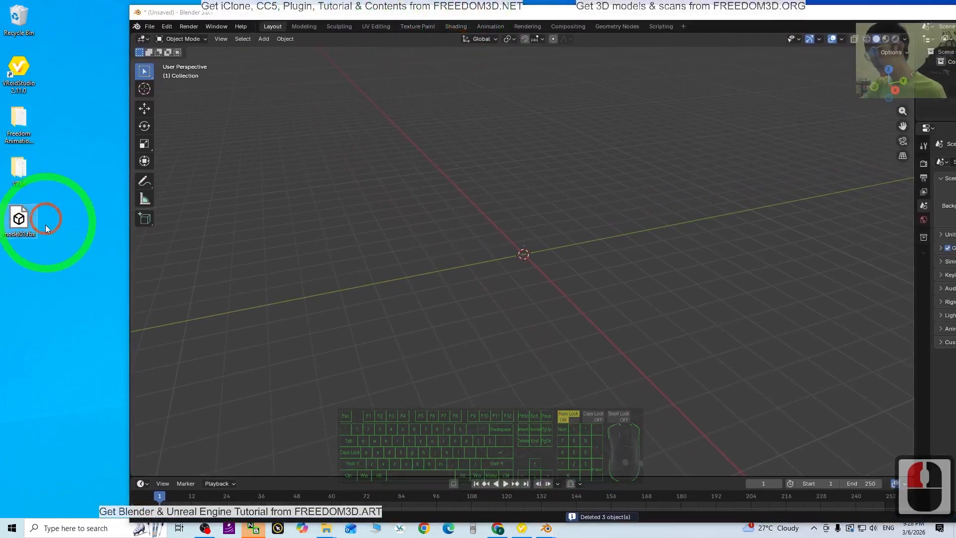
pyautogui.moveTo(53, 214); pyautogui.dragTo(525, 255)
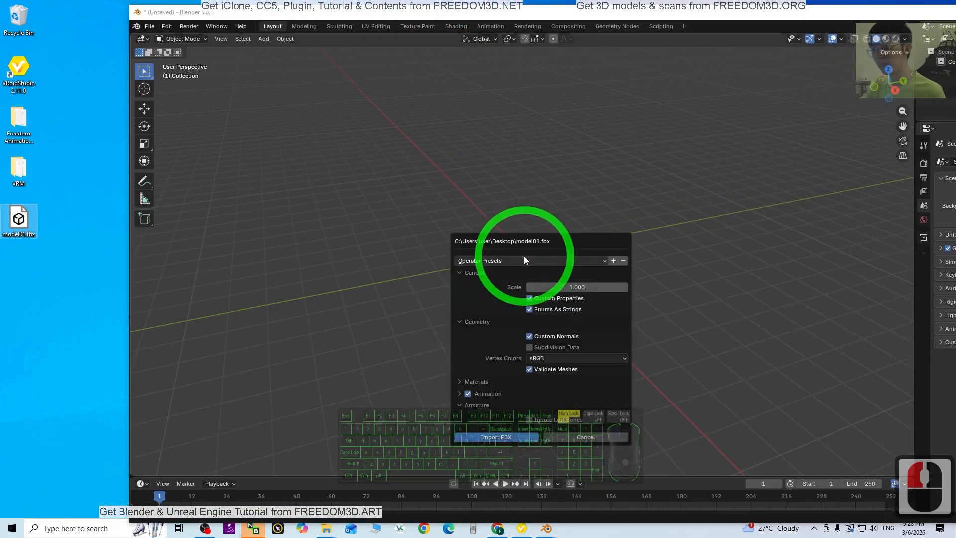
pyautogui.click(510, 439)
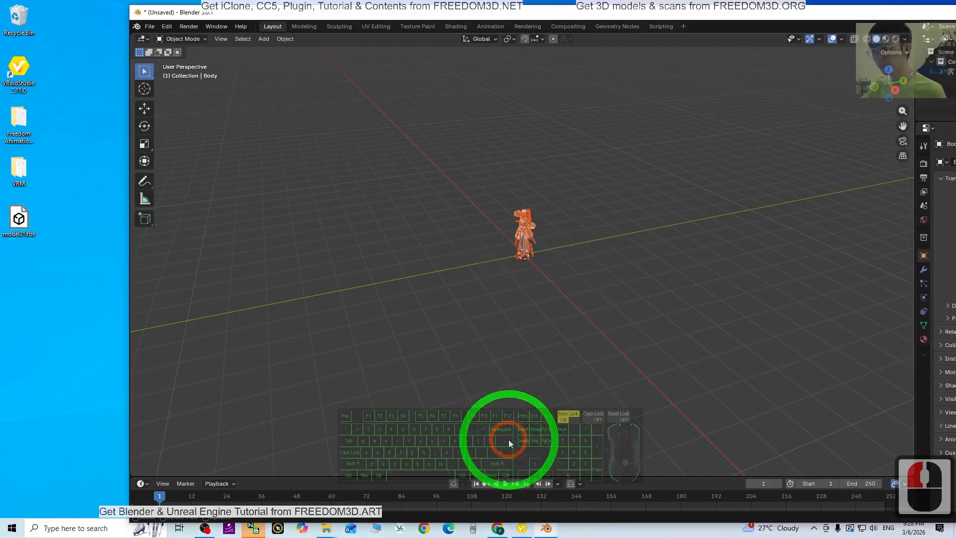
# Maximise the Blender window and show the imported character in Material Preview shading, viewed from the front.
pyautogui.click(589, 17)
pyautogui.doubleClick(589, 18)
pyautogui.scroll(6, 390, 208)
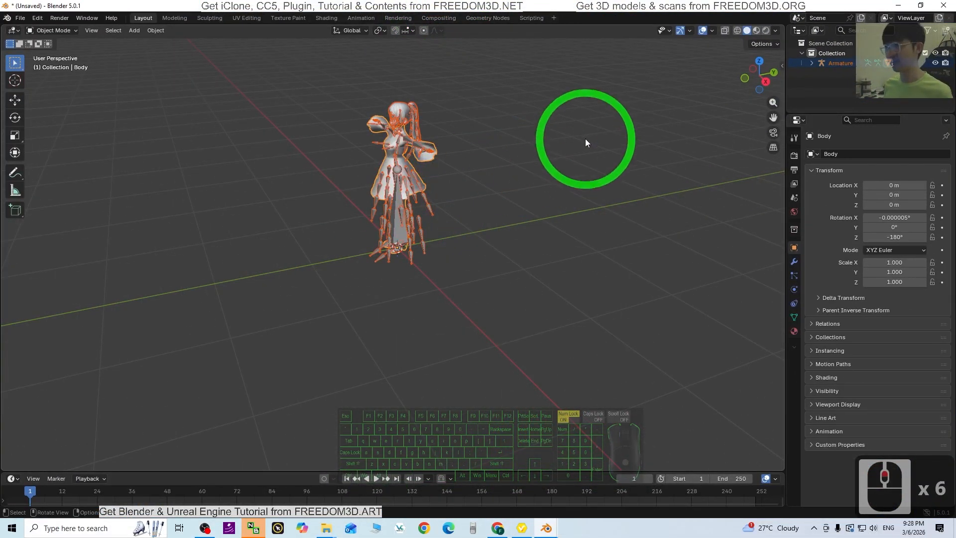
pyautogui.scroll(3, 503, 333)
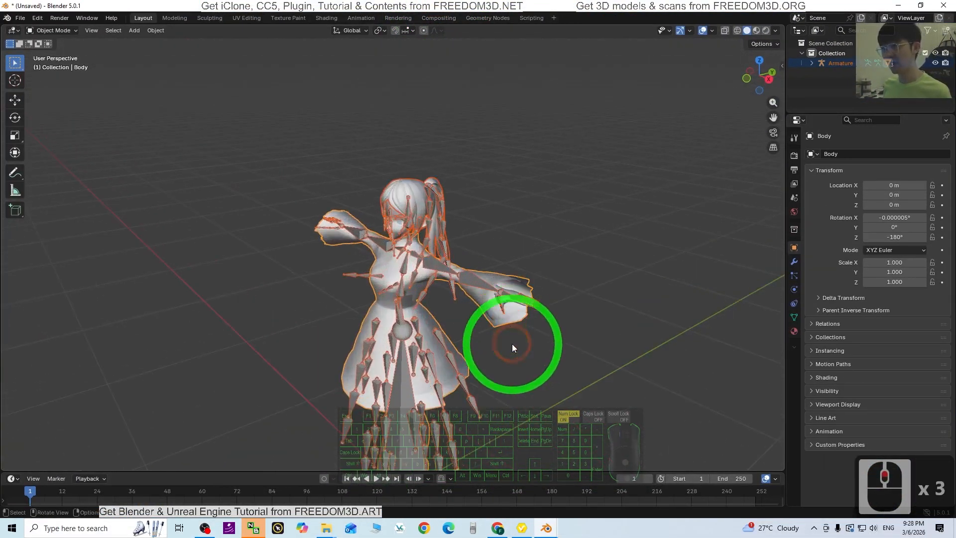
pyautogui.keyDown('shift'); pyautogui.moveTo(512, 344); pyautogui.dragTo(515, 309, button='middle'); pyautogui.keyUp('shift')
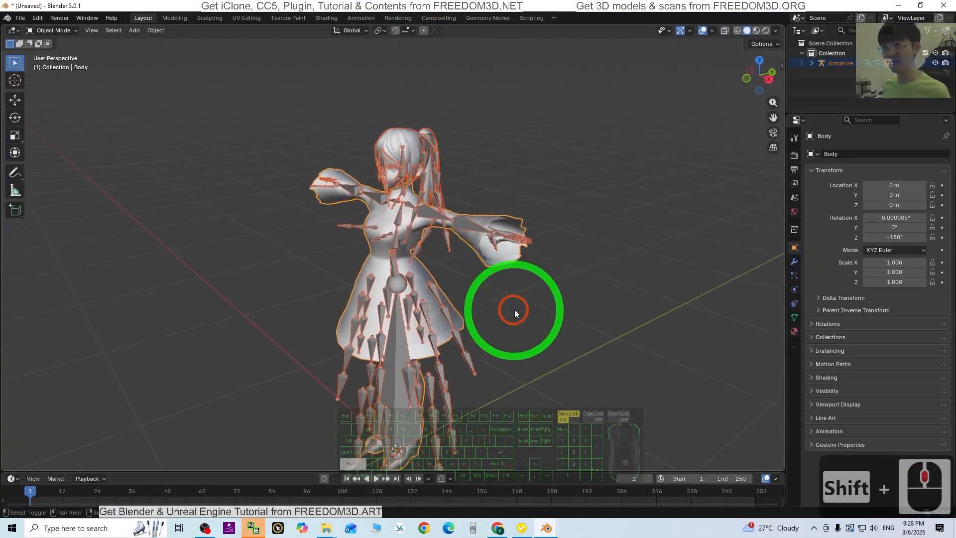
pyautogui.click(757, 31)
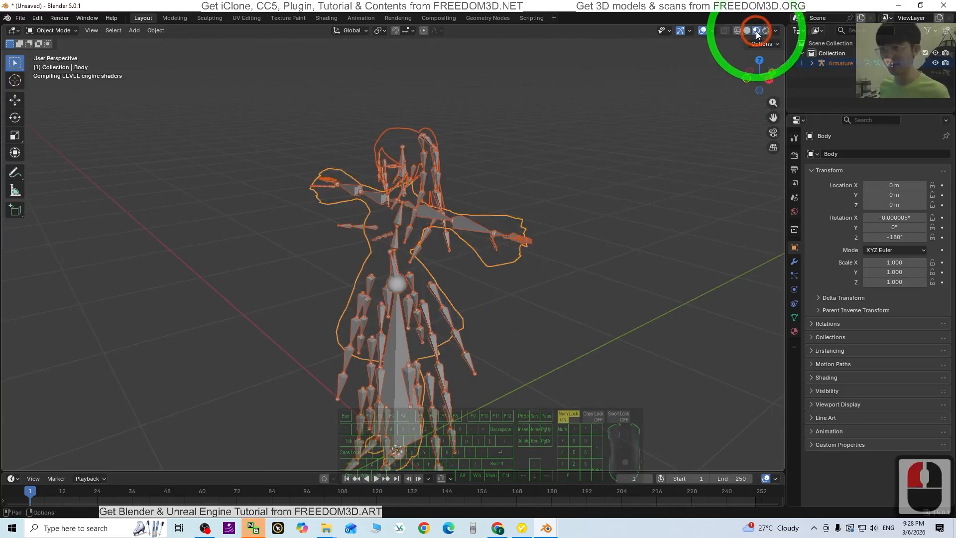
pyautogui.moveTo(588, 272)
pyautogui.mouseDown(button='middle')
pyautogui.moveTo(636, 280)
pyautogui.moveTo(551, 180)
pyautogui.moveTo(536, 286)
pyautogui.moveTo(658, 278)
pyautogui.moveTo(588, 252)
pyautogui.moveTo(551, 257)
pyautogui.mouseUp(button='middle')
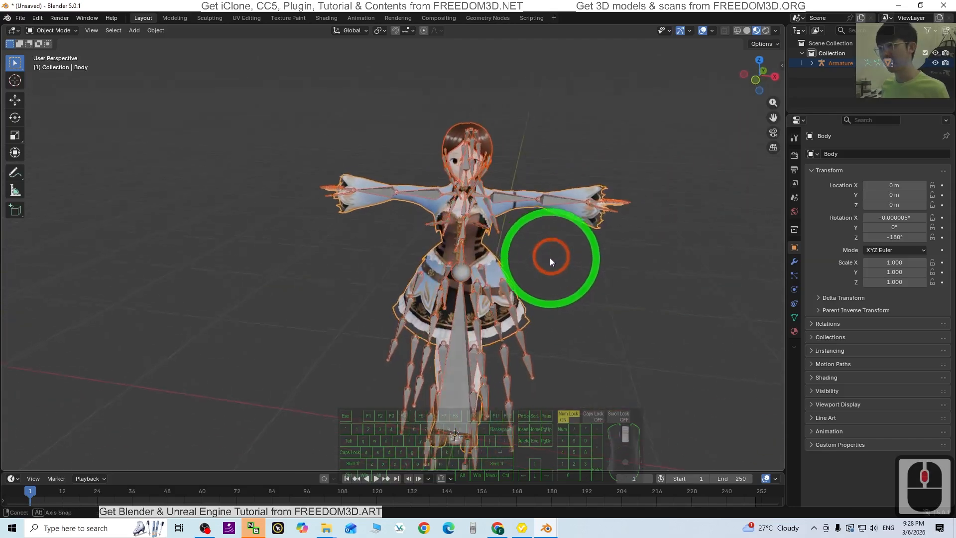
pyautogui.scroll(3, 546, 156)
# Turn off In Front in the armature's Viewport Display settings.
pyautogui.click(563, 172)
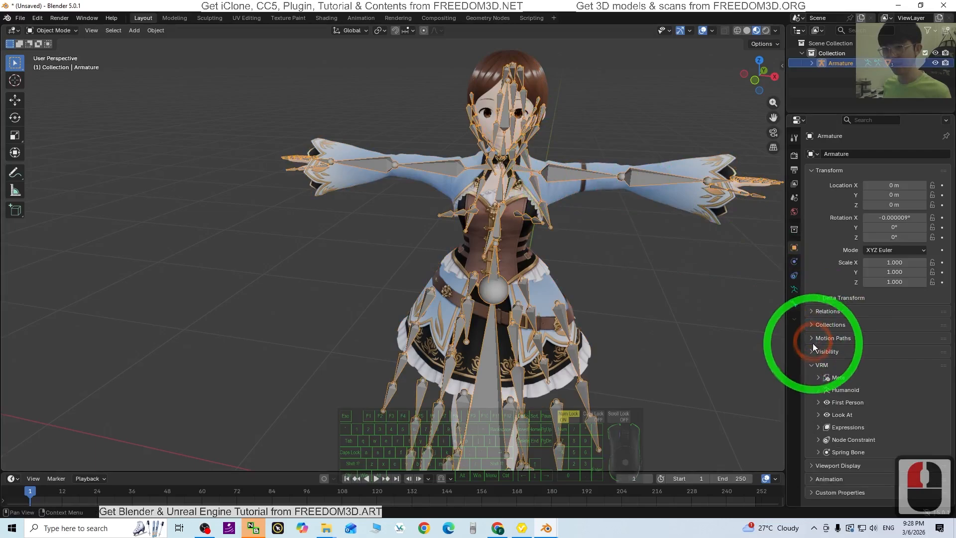
pyautogui.click(795, 303)
pyautogui.click(794, 290)
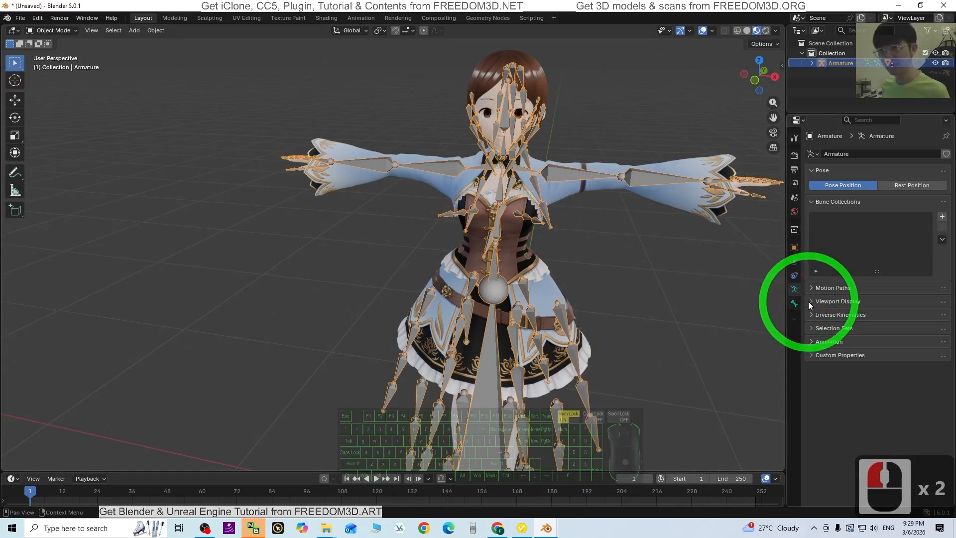
pyautogui.click(810, 304)
pyautogui.click(868, 362)
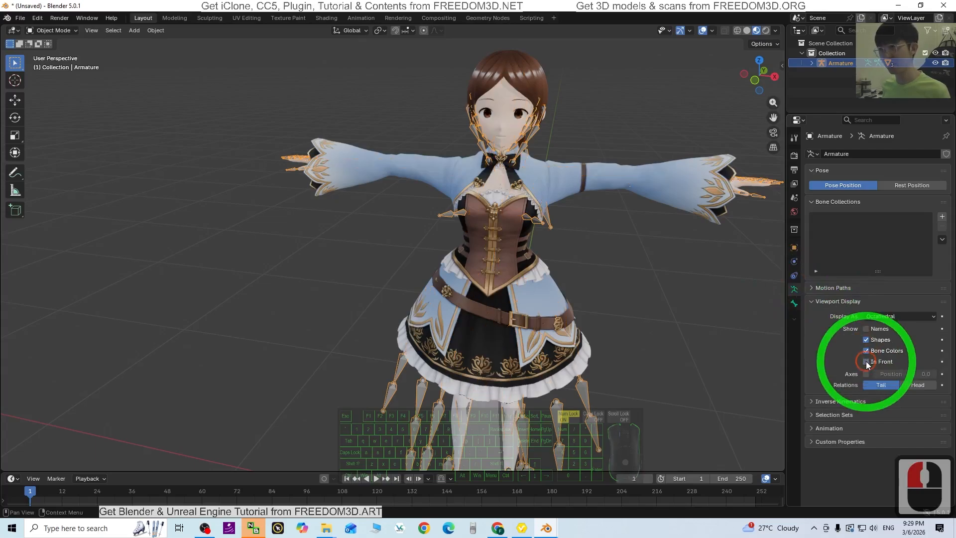
# Select the Face mesh, widen the properties area and try out the Fcl_ALL_Angry and Fcl_ALL_Fun shape keys.
pyautogui.scroll(4, 684, 313)
pyautogui.scroll(3, 552, 271)
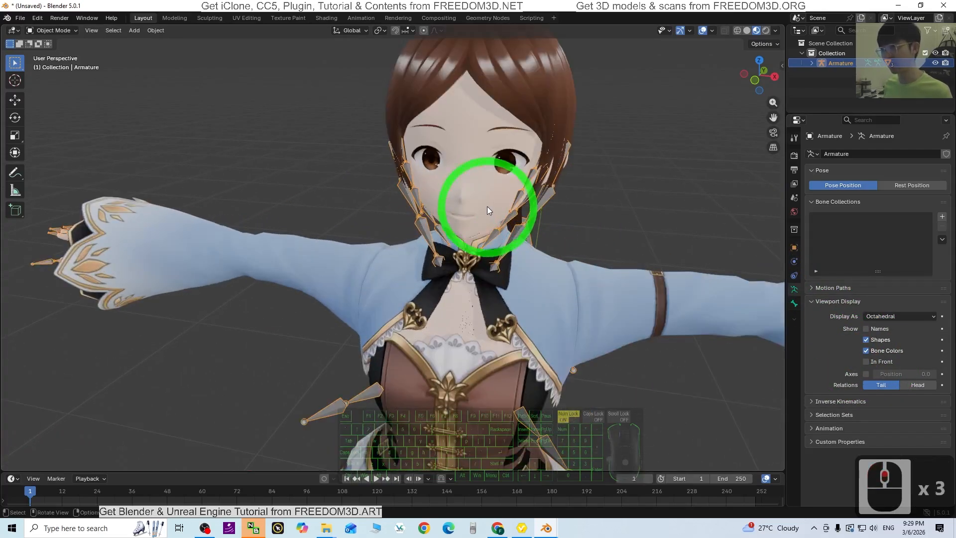
pyautogui.click(483, 181)
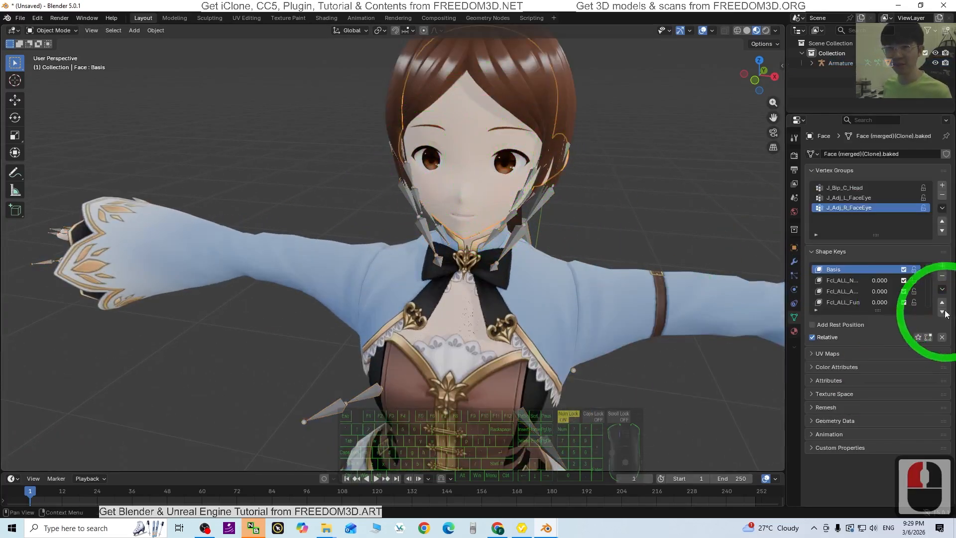
pyautogui.moveTo(786, 305); pyautogui.dragTo(756, 305)
pyautogui.moveTo(872, 291); pyautogui.dragTo(704, 302)
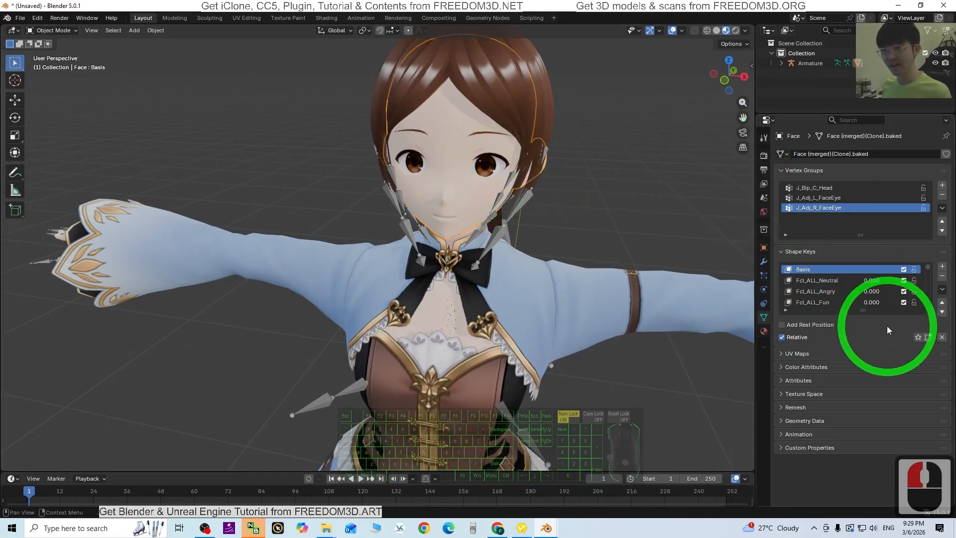
pyautogui.moveTo(863, 305); pyautogui.dragTo(817, 313)
# Select the armature and turn In Front back on in its Viewport Display settings.
pyautogui.scroll(-3, 498, 360)
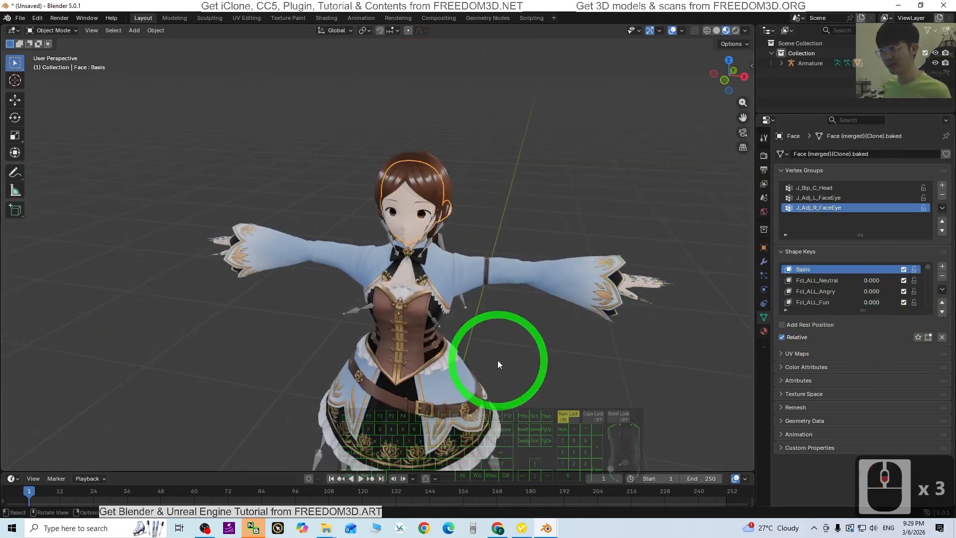
pyautogui.click(358, 309)
pyautogui.click(848, 362)
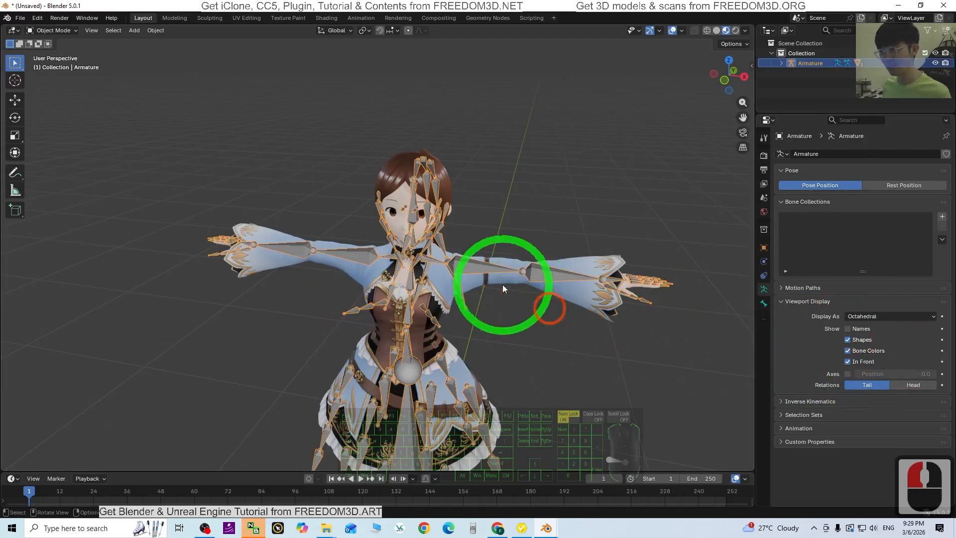
# Switch the armature to Pose Mode and select the character's left upper arm bone.
pyautogui.click(50, 31)
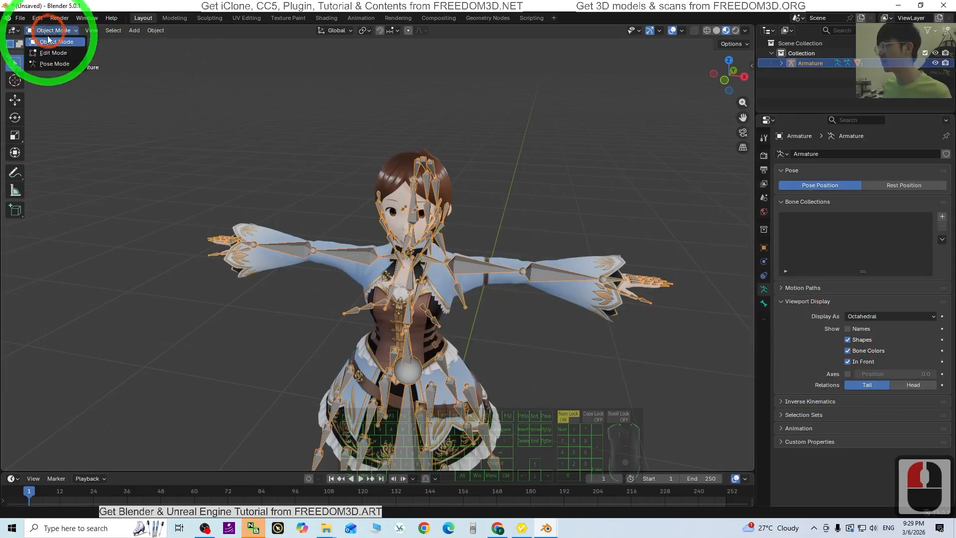
pyautogui.click(51, 64)
pyautogui.click(500, 232)
pyautogui.click(476, 270)
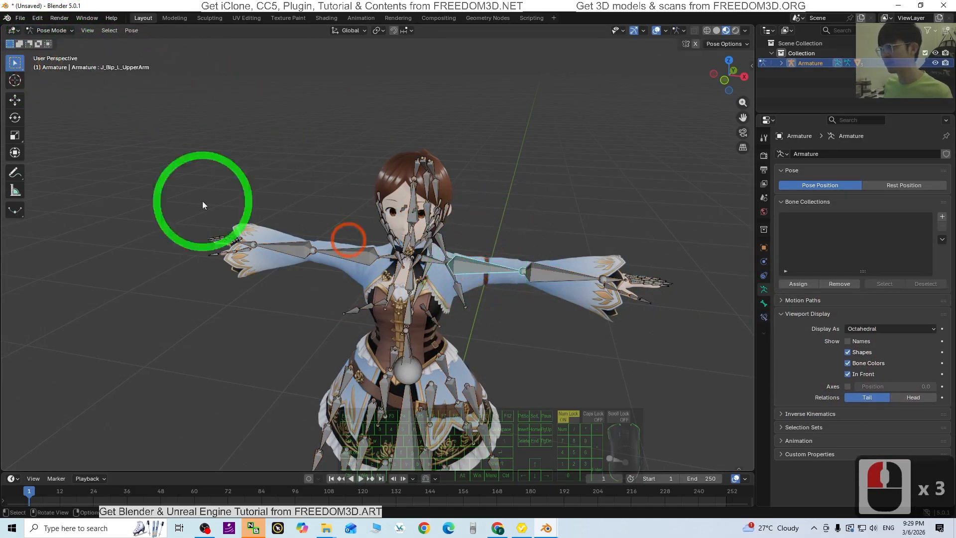
# Try rotating the left upper arm bone with the Rotate tool, and undo the rotation.
pyautogui.click(14, 118)
pyautogui.moveTo(398, 249); pyautogui.dragTo(584, 306)
pyautogui.hotkey('ctrl', 'z')
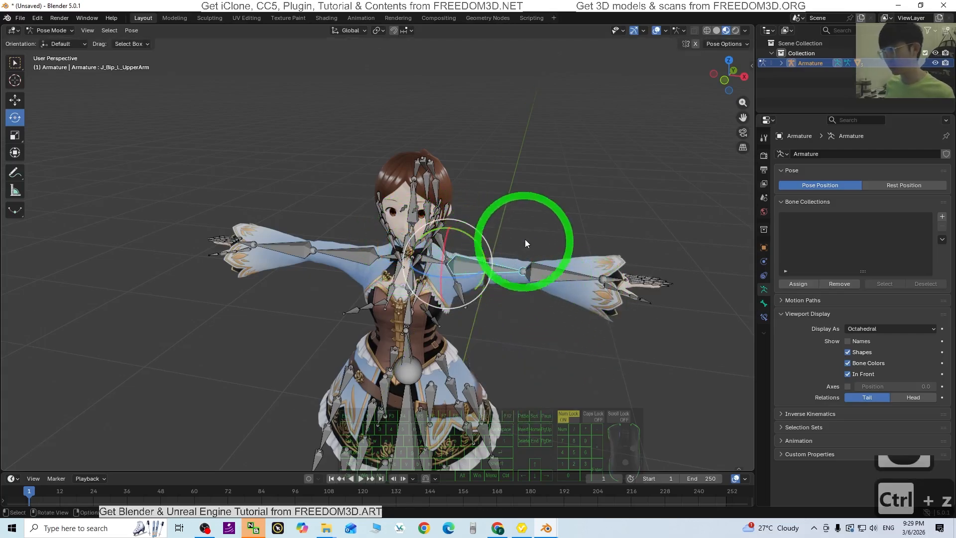
# Try rotating the left lower arm bone to test the elbow, and undo the rotation.
pyautogui.scroll(2, 538, 224)
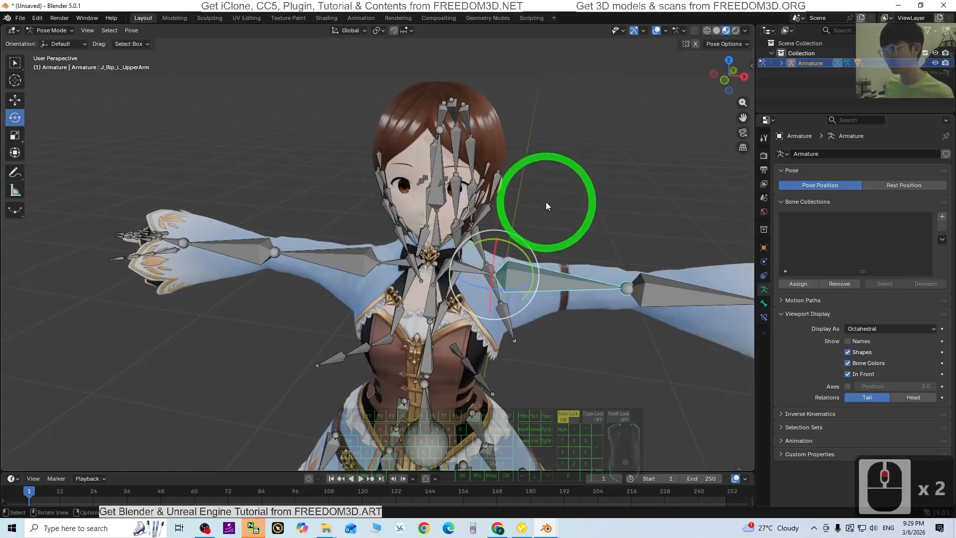
pyautogui.click(655, 294)
pyautogui.scroll(-3, 504, 304)
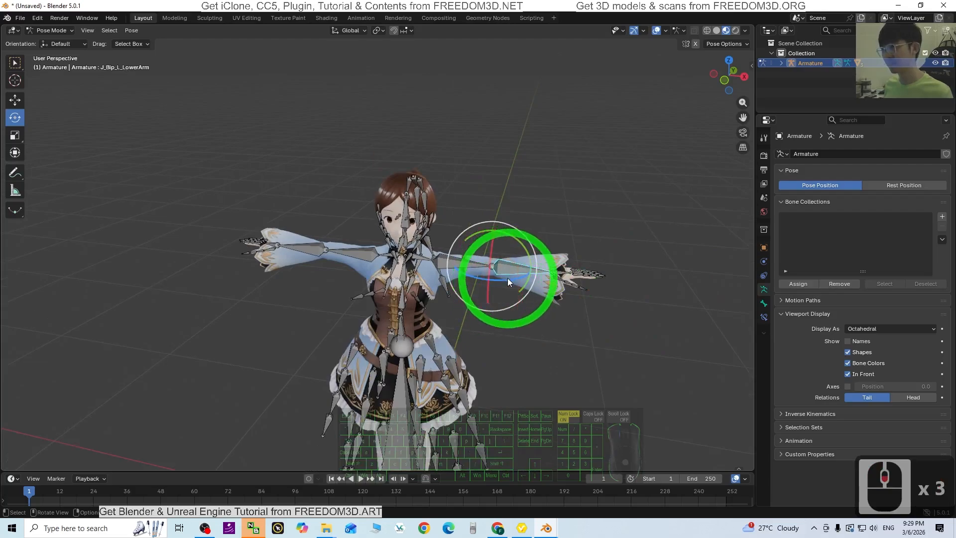
pyautogui.moveTo(507, 278)
pyautogui.mouseDown()
pyautogui.moveTo(474, 277)
pyautogui.moveTo(508, 282)
pyautogui.mouseUp()
pyautogui.scroll(2, 650, 305)
pyautogui.scroll(-3, 650, 305)
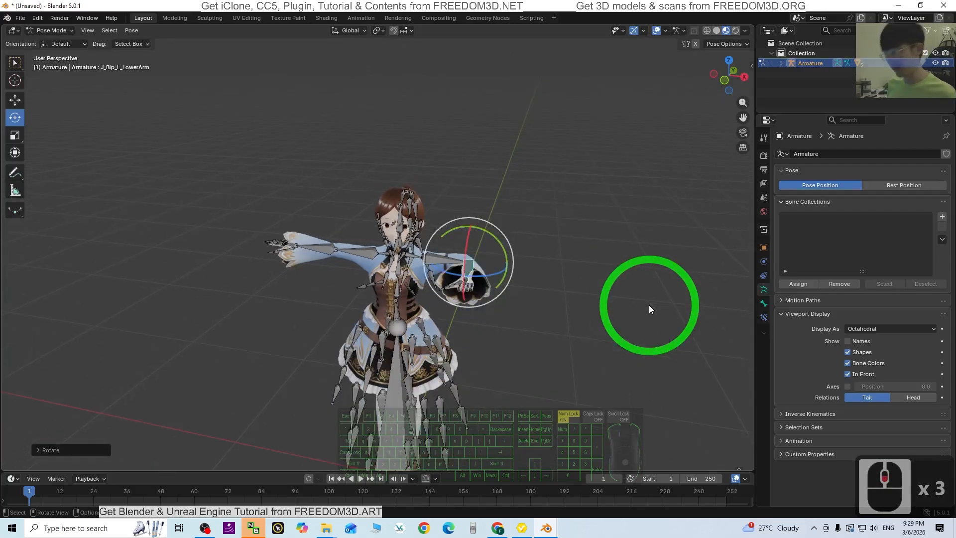
pyautogui.hotkey('ctrl', 'z')
# Return the armature to Object Mode, then uncover the desktop and select the exported model01.fbx file.
pyautogui.click(47, 30)
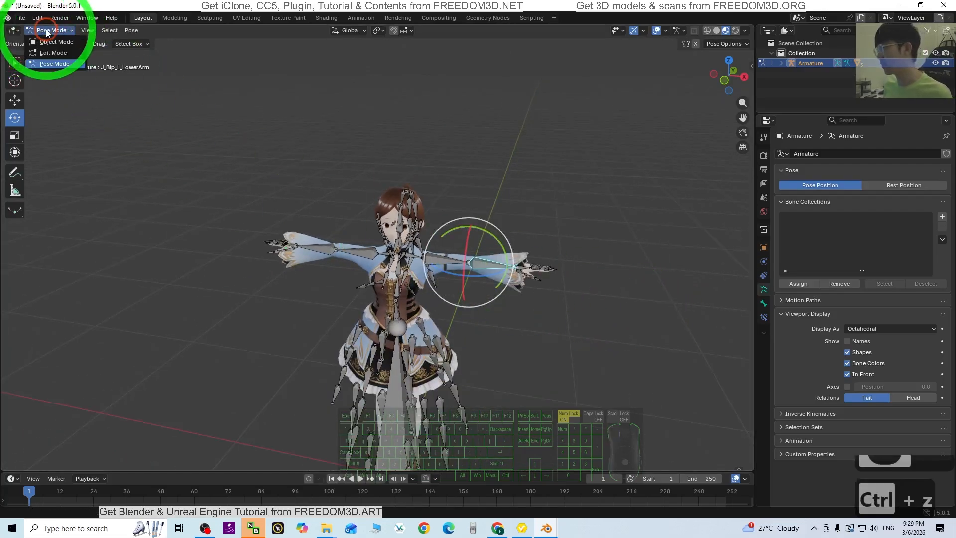
pyautogui.click(44, 41)
pyautogui.moveTo(333, 5); pyautogui.dragTo(478, 40)
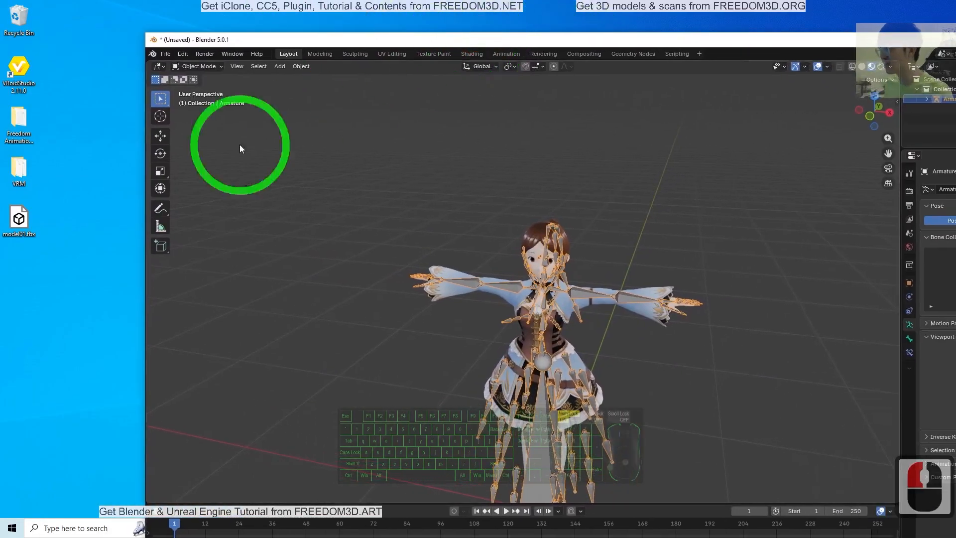
pyautogui.click(21, 221)
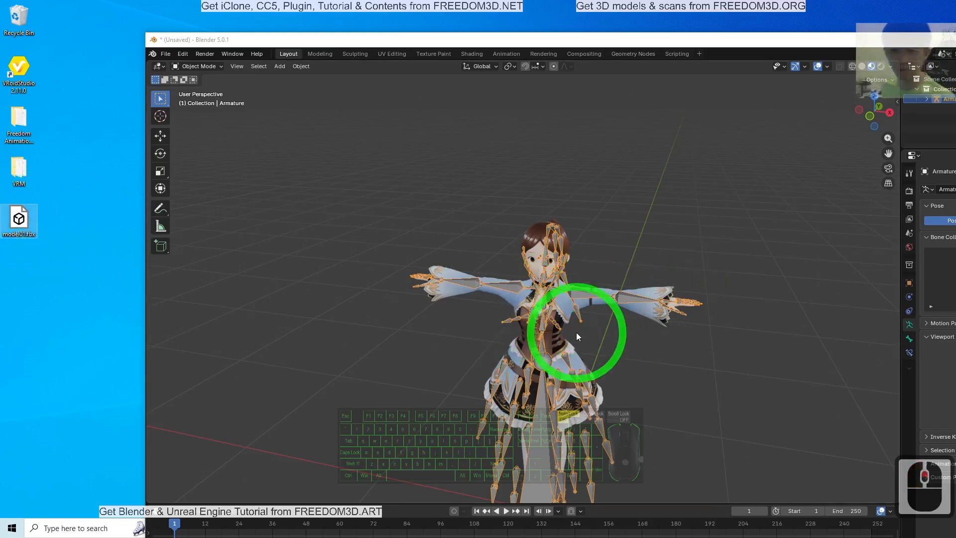
# Select the character's Face mesh and restore the Blender window to full screen.
pyautogui.scroll(5, 640, 271)
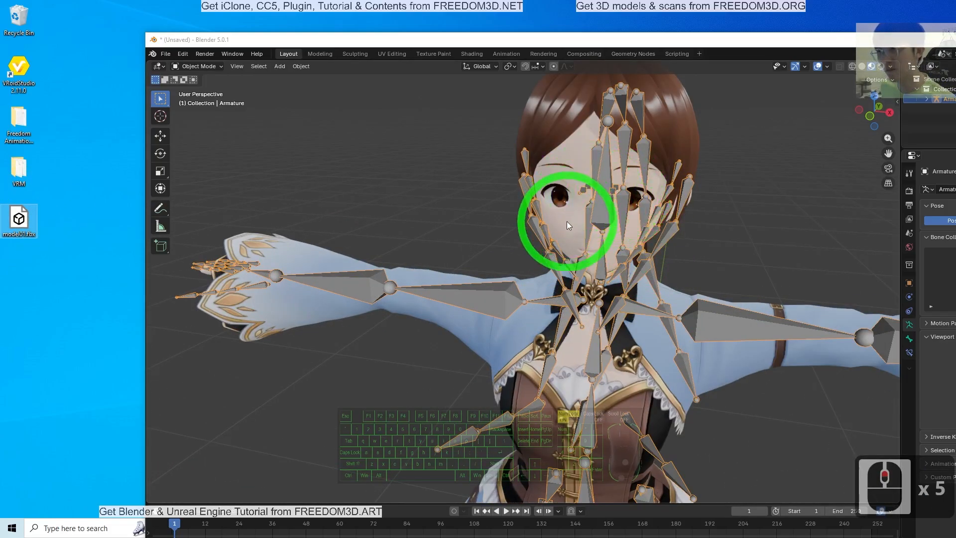
pyautogui.click(584, 232)
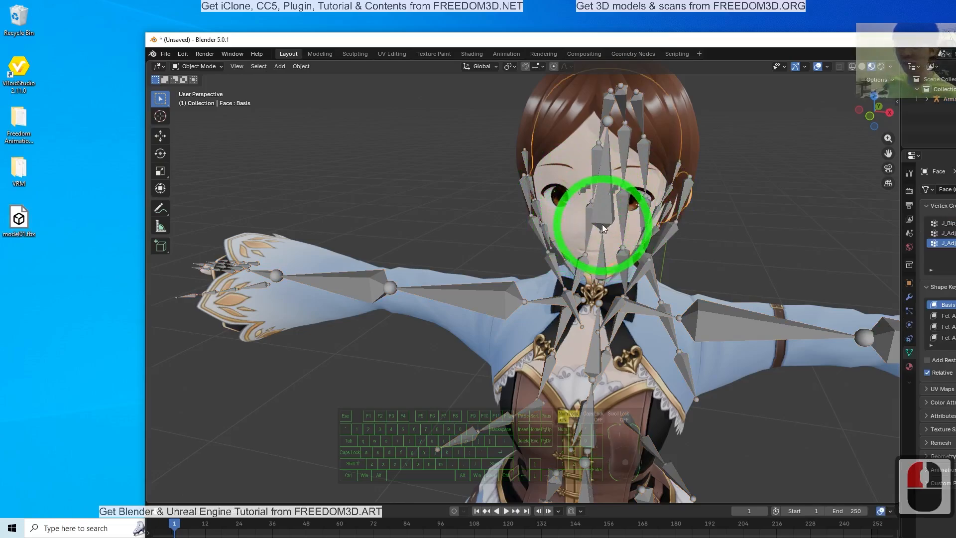
pyautogui.scroll(-5, 602, 225)
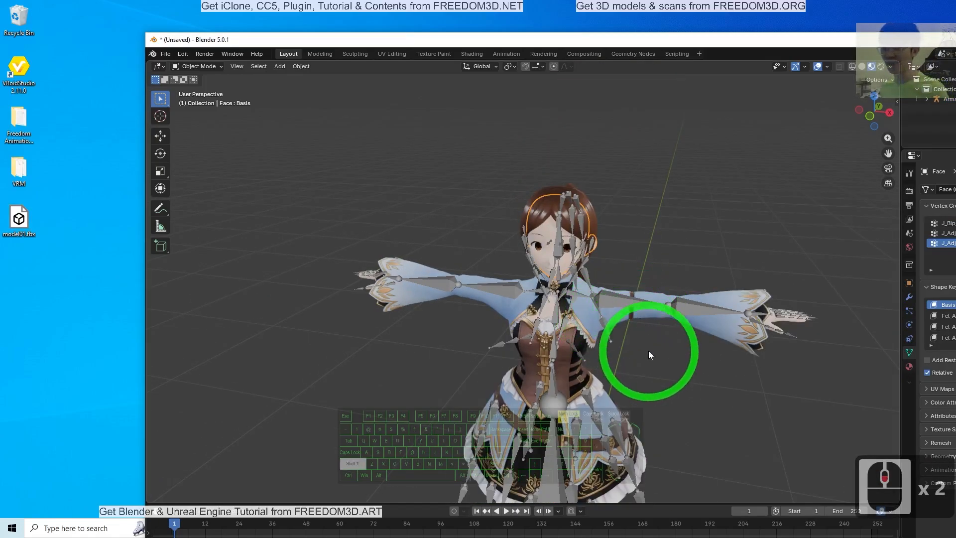
pyautogui.scroll(3, 648, 355)
pyautogui.moveTo(614, 39); pyautogui.dragTo(460, 64)
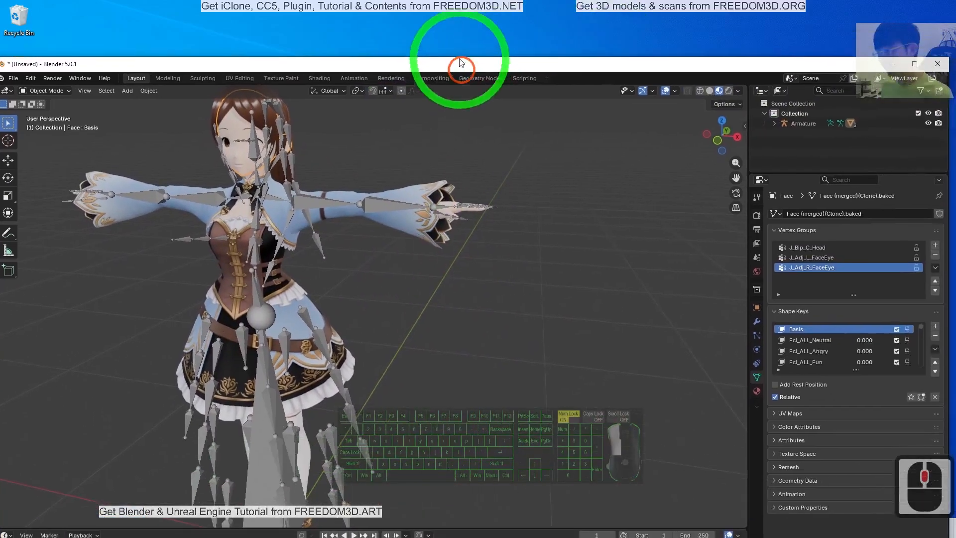
pyautogui.doubleClick(461, 63)
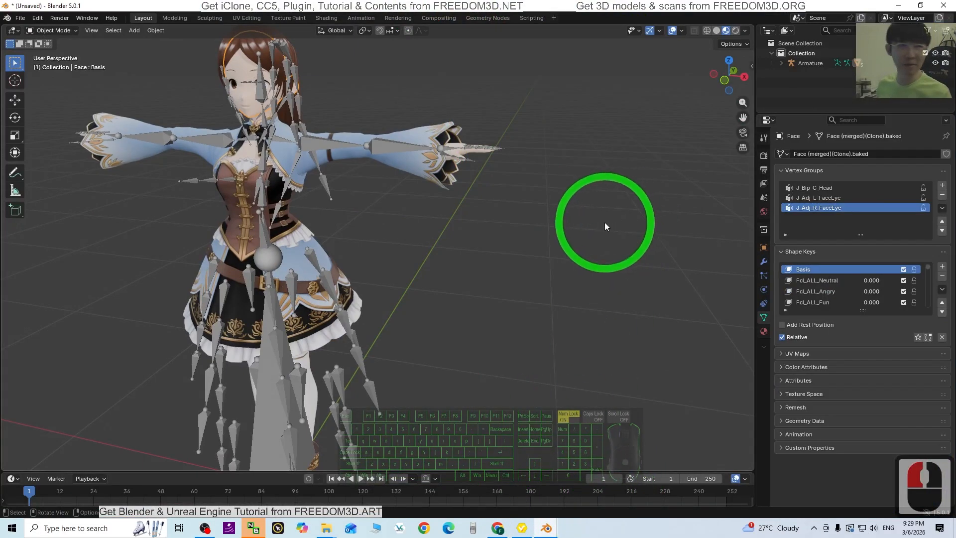
# Select the armature and turn off In Front in its Viewport Display settings.
pyautogui.scroll(2, 380, 224)
pyautogui.keyDown('shift'); pyautogui.moveTo(380, 224); pyautogui.dragTo(604, 341, button='middle'); pyautogui.keyUp('shift')
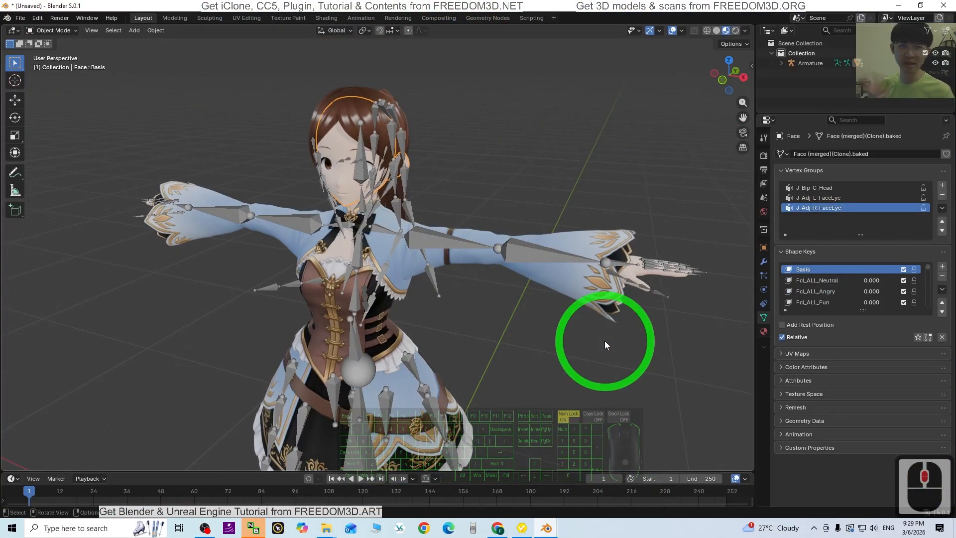
pyautogui.moveTo(465, 335); pyautogui.dragTo(486, 336, button='middle')
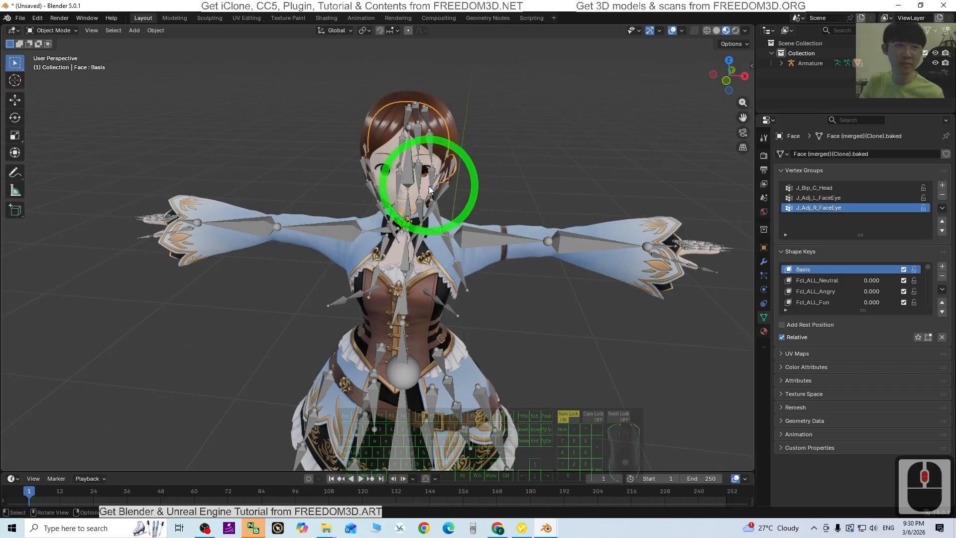
pyautogui.moveTo(450, 205); pyautogui.dragTo(412, 193, button='middle')
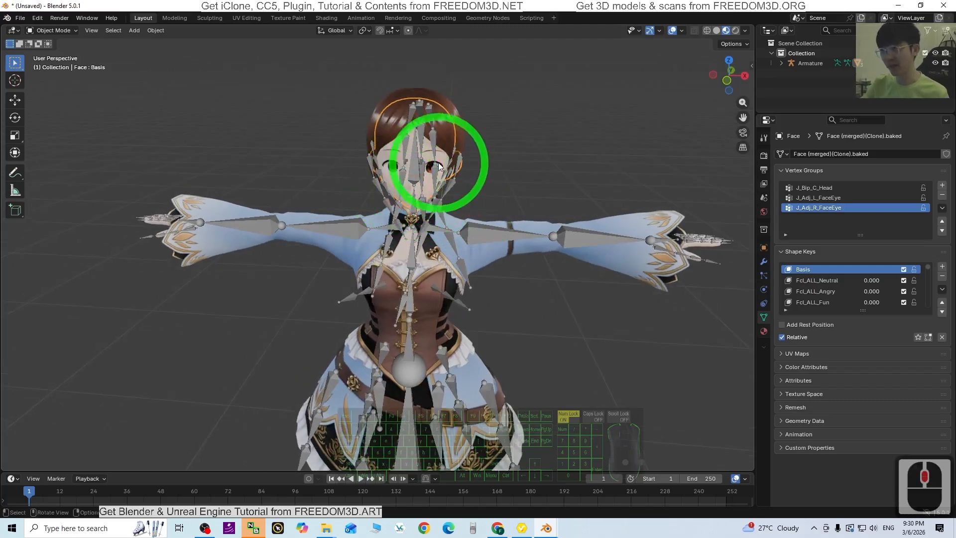
pyautogui.moveTo(608, 331); pyautogui.dragTo(419, 427, button='middle')
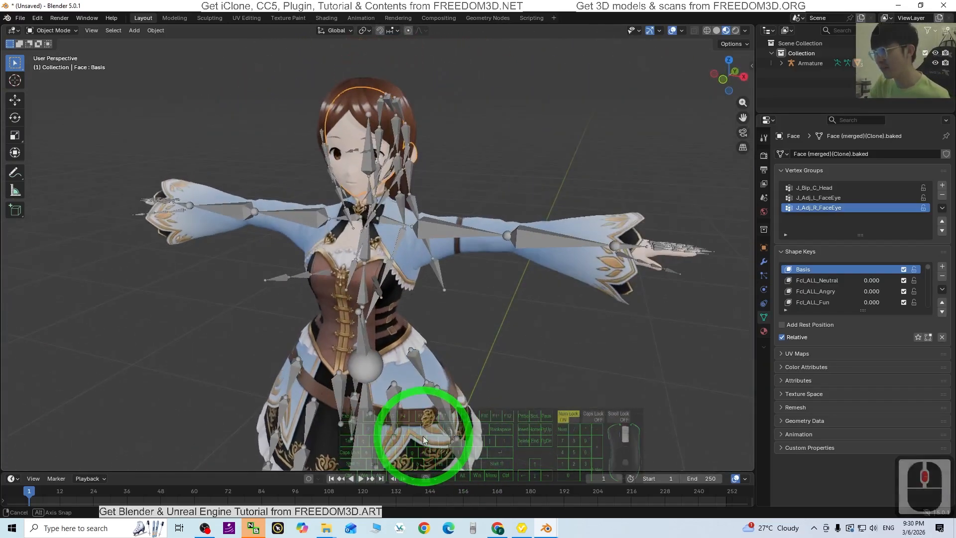
pyautogui.click(386, 272)
pyautogui.click(849, 361)
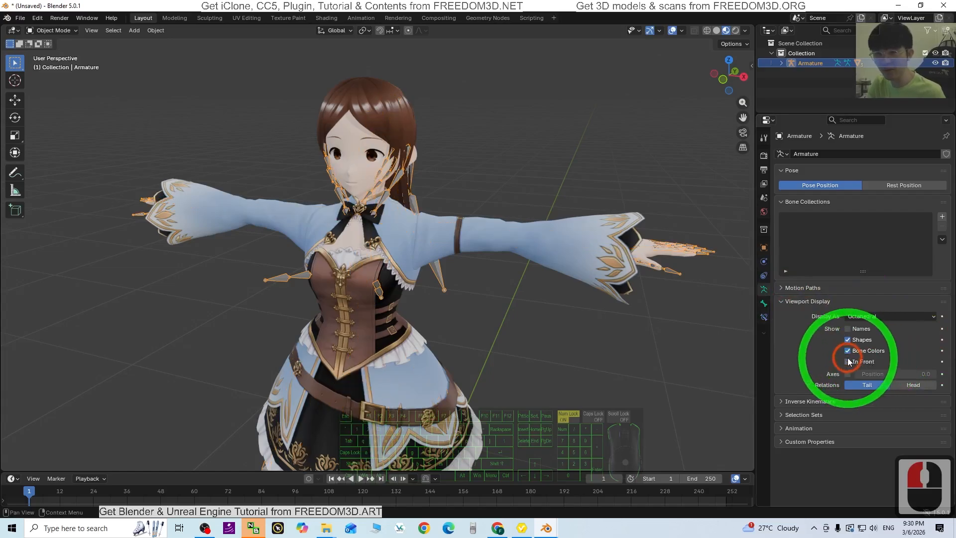
# Switch to the other Blender window holding the original VRM character and examine its materials and rig for comparison with the FBX import.
pyautogui.moveTo(473, 299); pyautogui.dragTo(504, 375, button='middle')
pyautogui.moveTo(592, 360); pyautogui.dragTo(538, 490, button='middle')
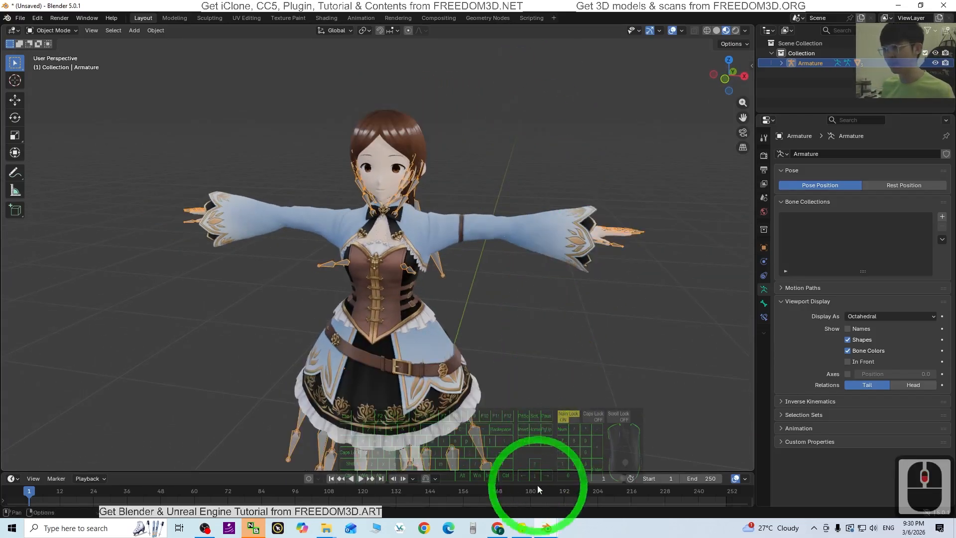
pyautogui.click(548, 529)
pyautogui.click(494, 486)
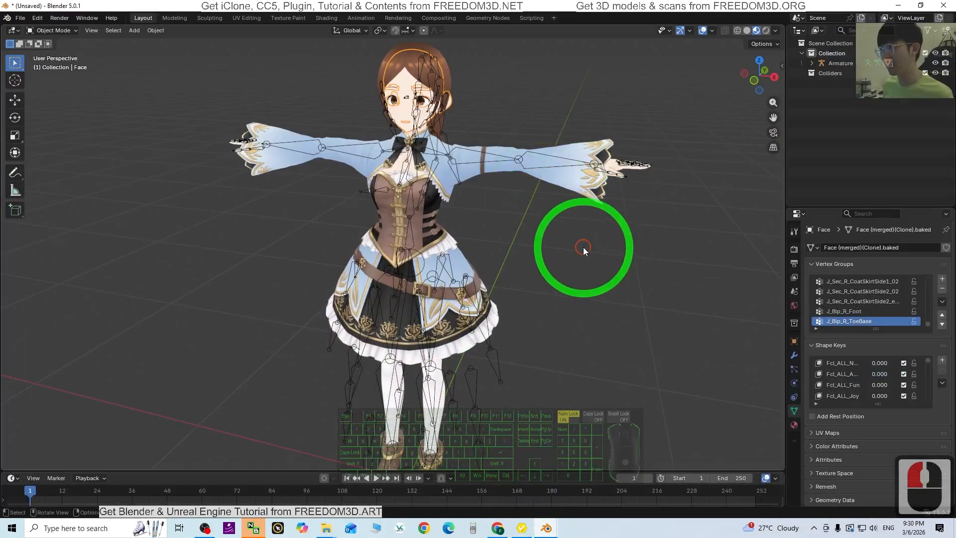
pyautogui.moveTo(573, 259); pyautogui.dragTo(573, 373, button='middle')
pyautogui.scroll(3, 534, 254)
pyautogui.moveTo(543, 443); pyautogui.dragTo(508, 415, button='middle')
pyautogui.scroll(-2, 501, 386)
pyautogui.moveTo(390, 364); pyautogui.dragTo(548, 304, button='middle')
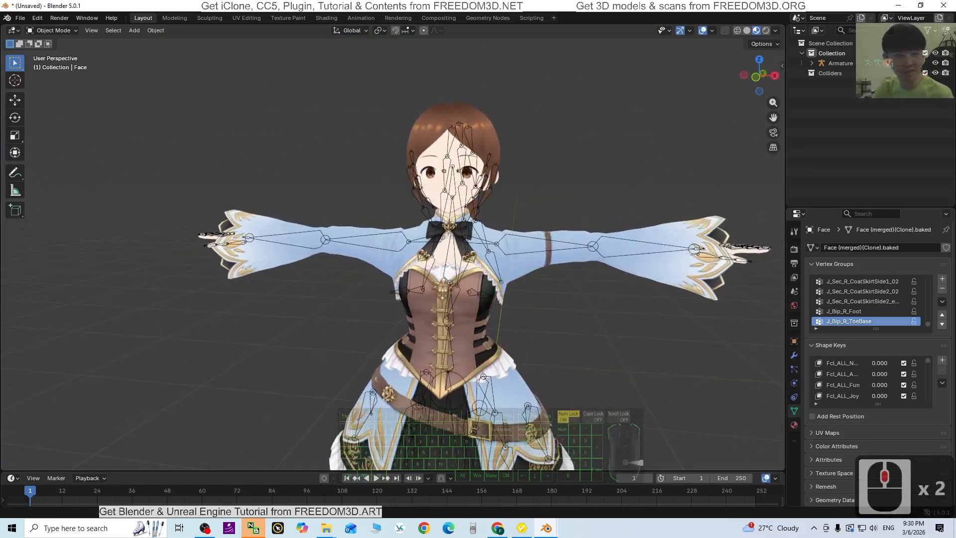